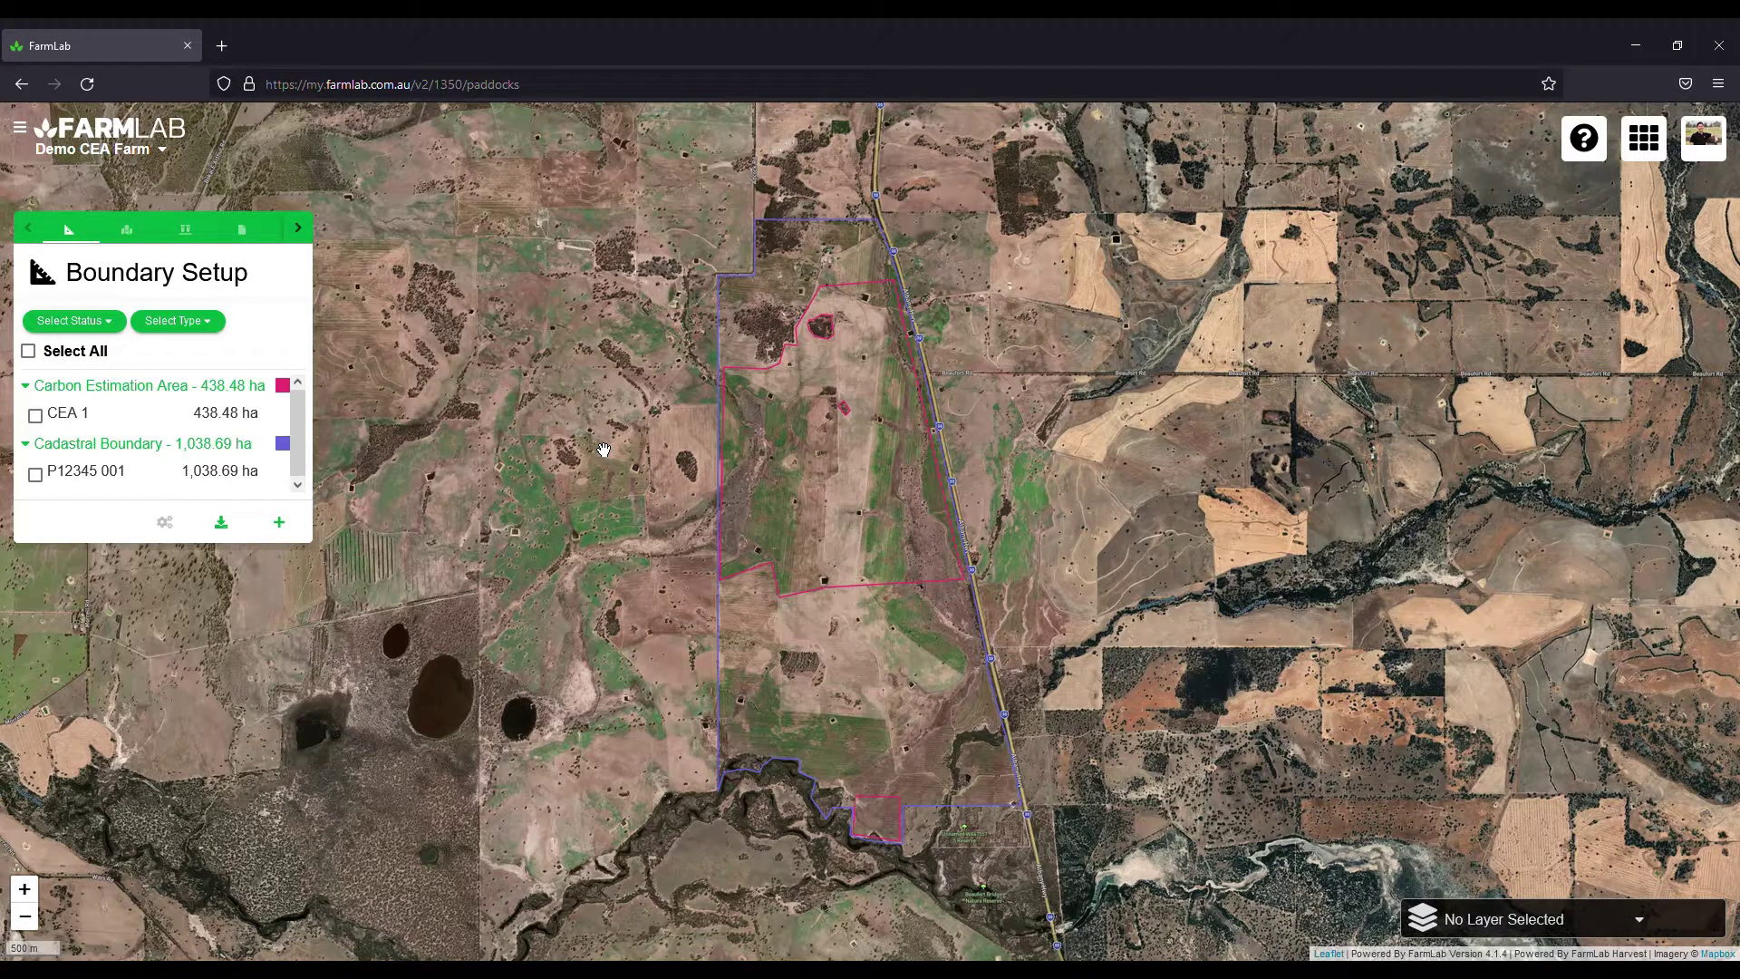
- Tick cadastral boundary P12345 001 to outline its 1,038.69 ha area on the satellite map
click(35, 474)
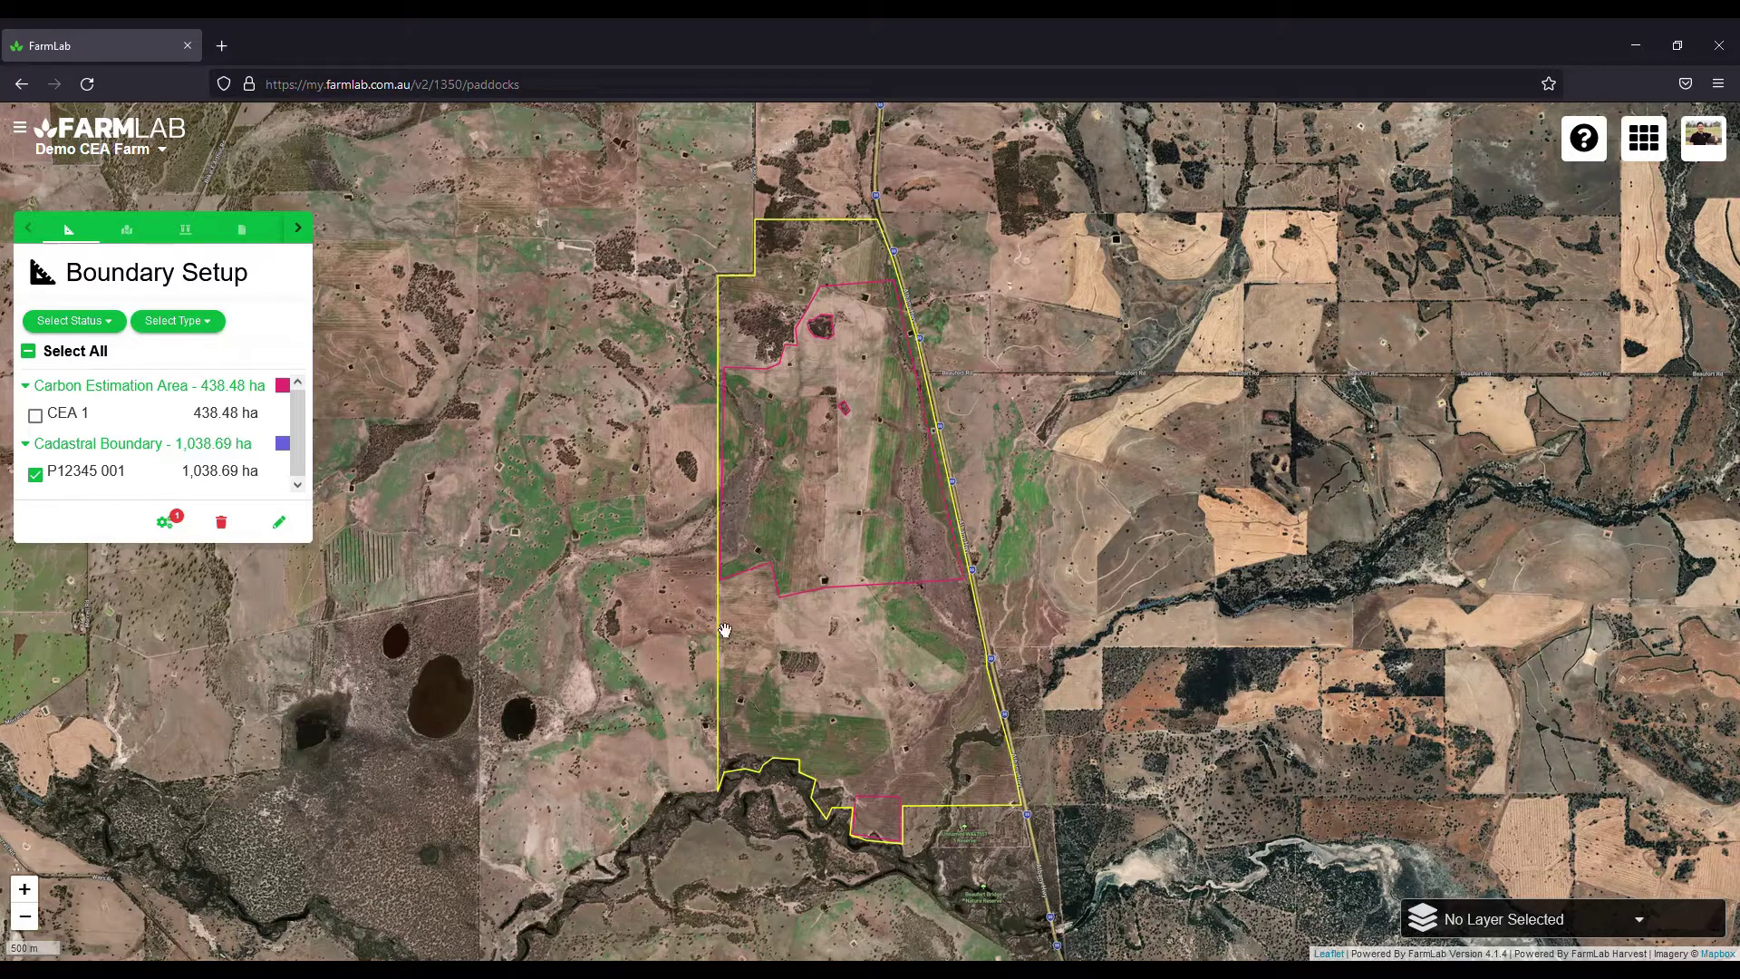
- Switch the selection from P12345 001 to CEA 1 and bring up its Boundary Processing options
click(35, 474)
click(36, 415)
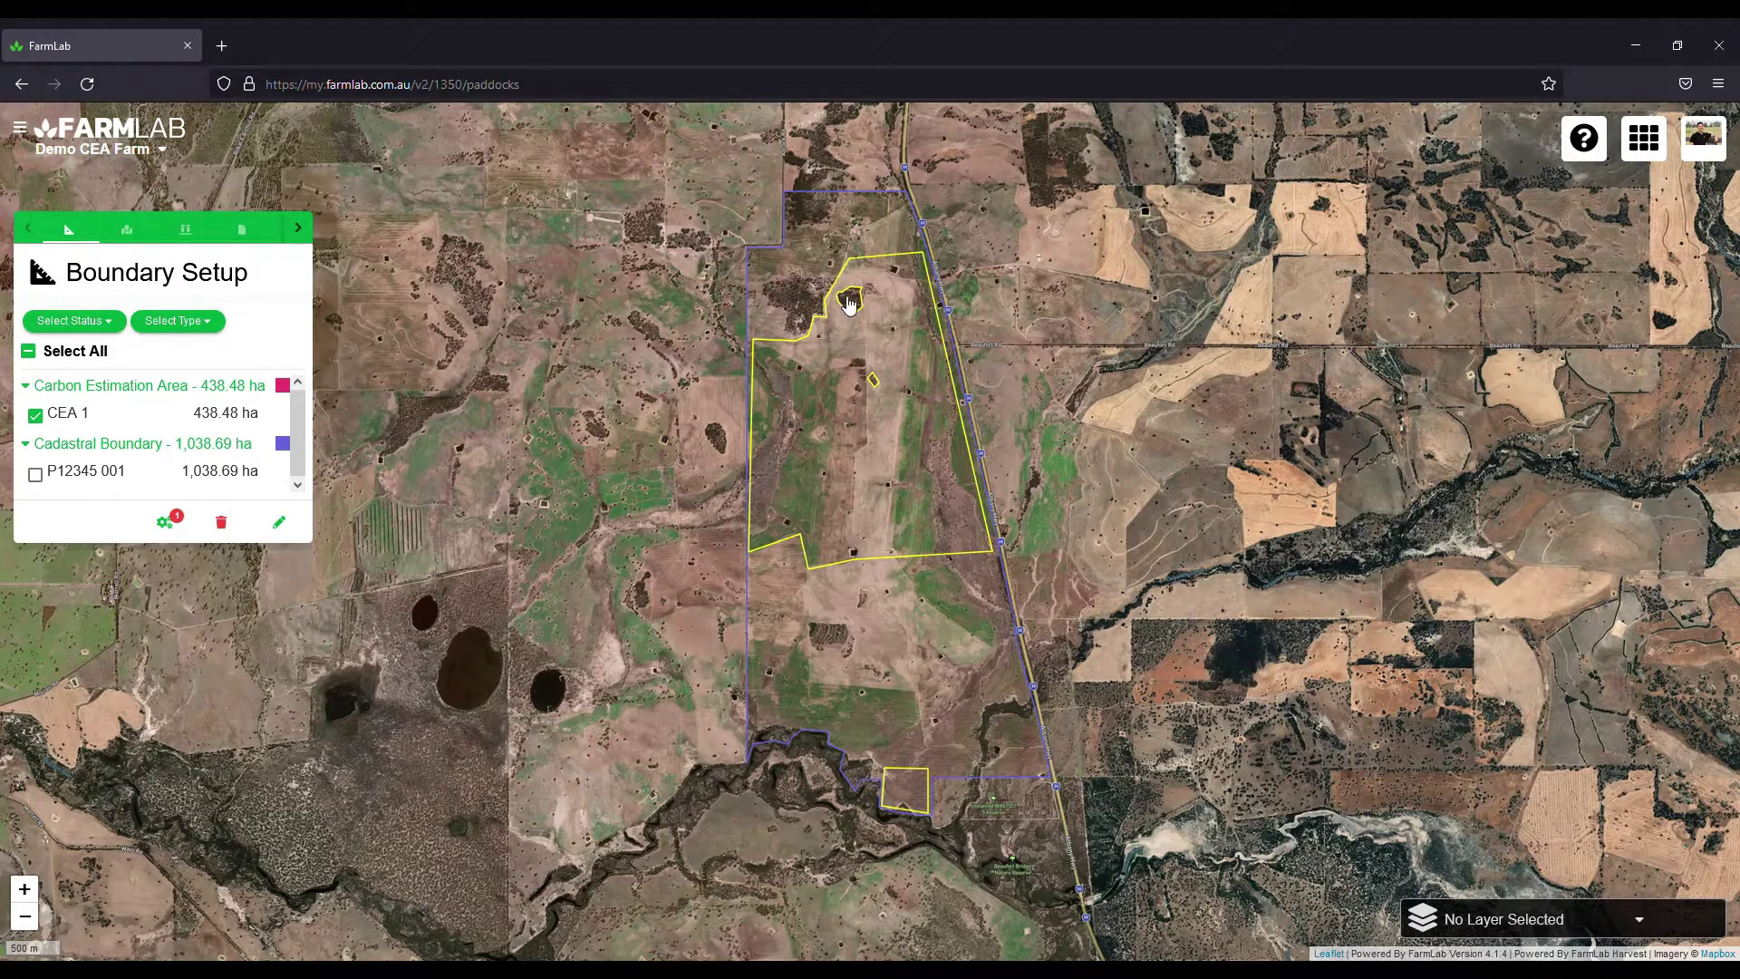
scroll(854, 311, up, 2)
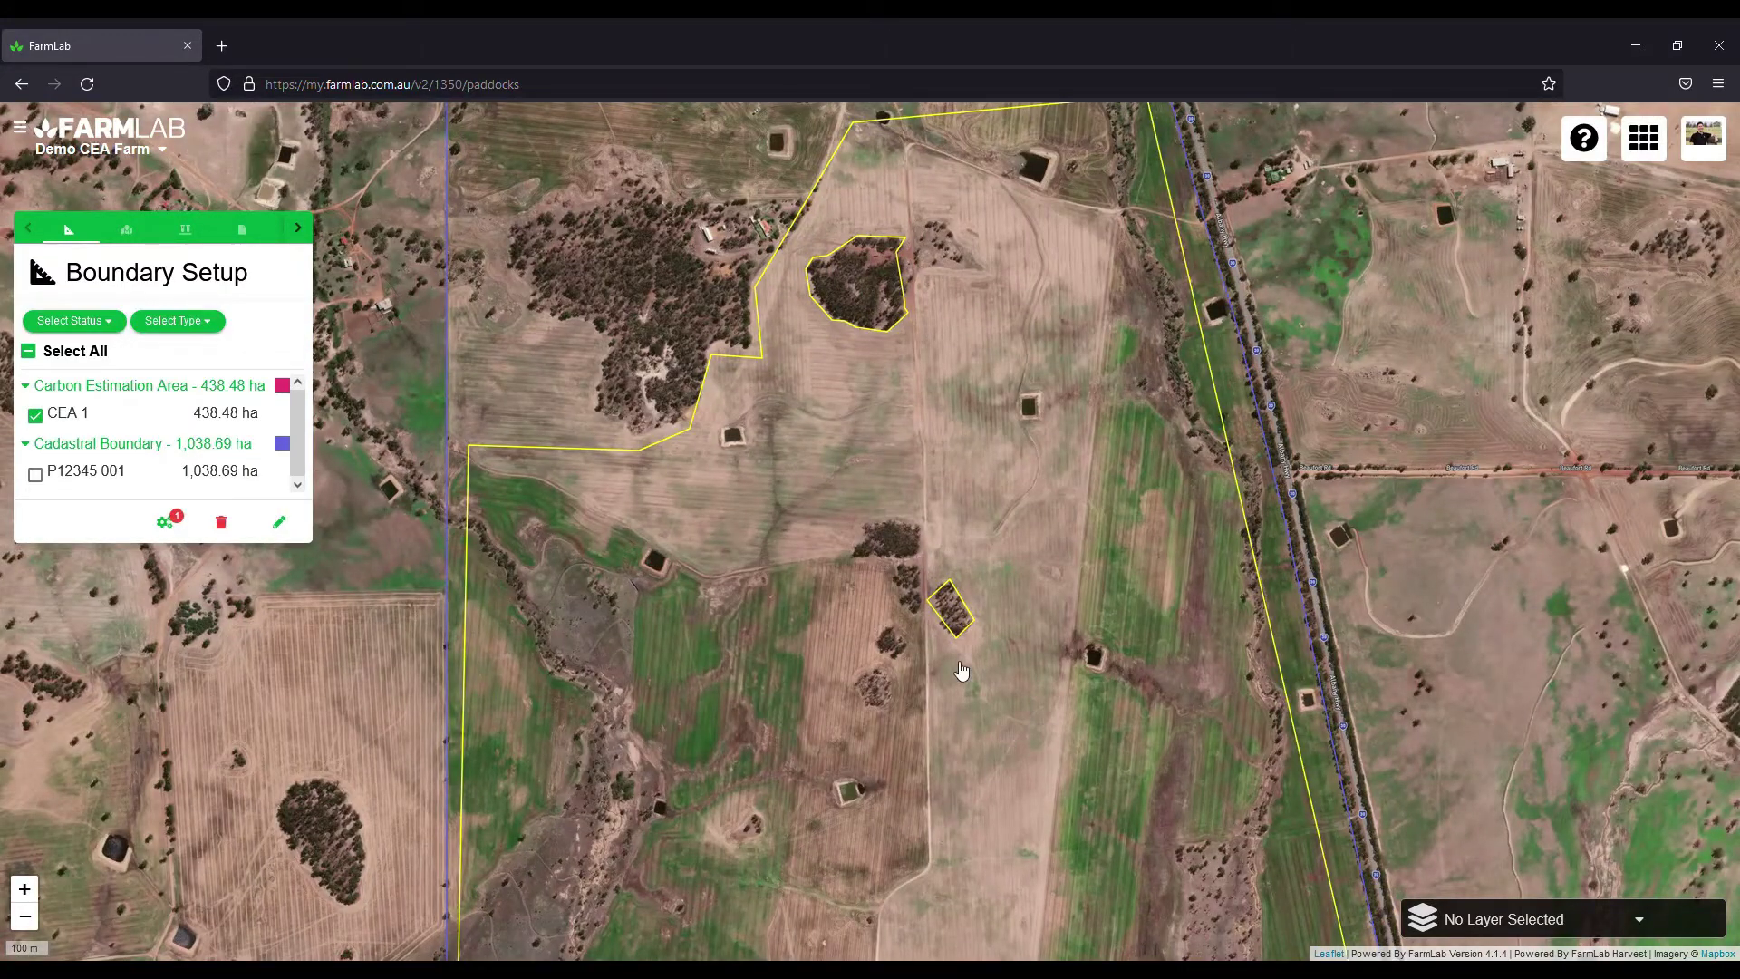
scroll(936, 628, down, 1)
scroll(886, 498, down, 1)
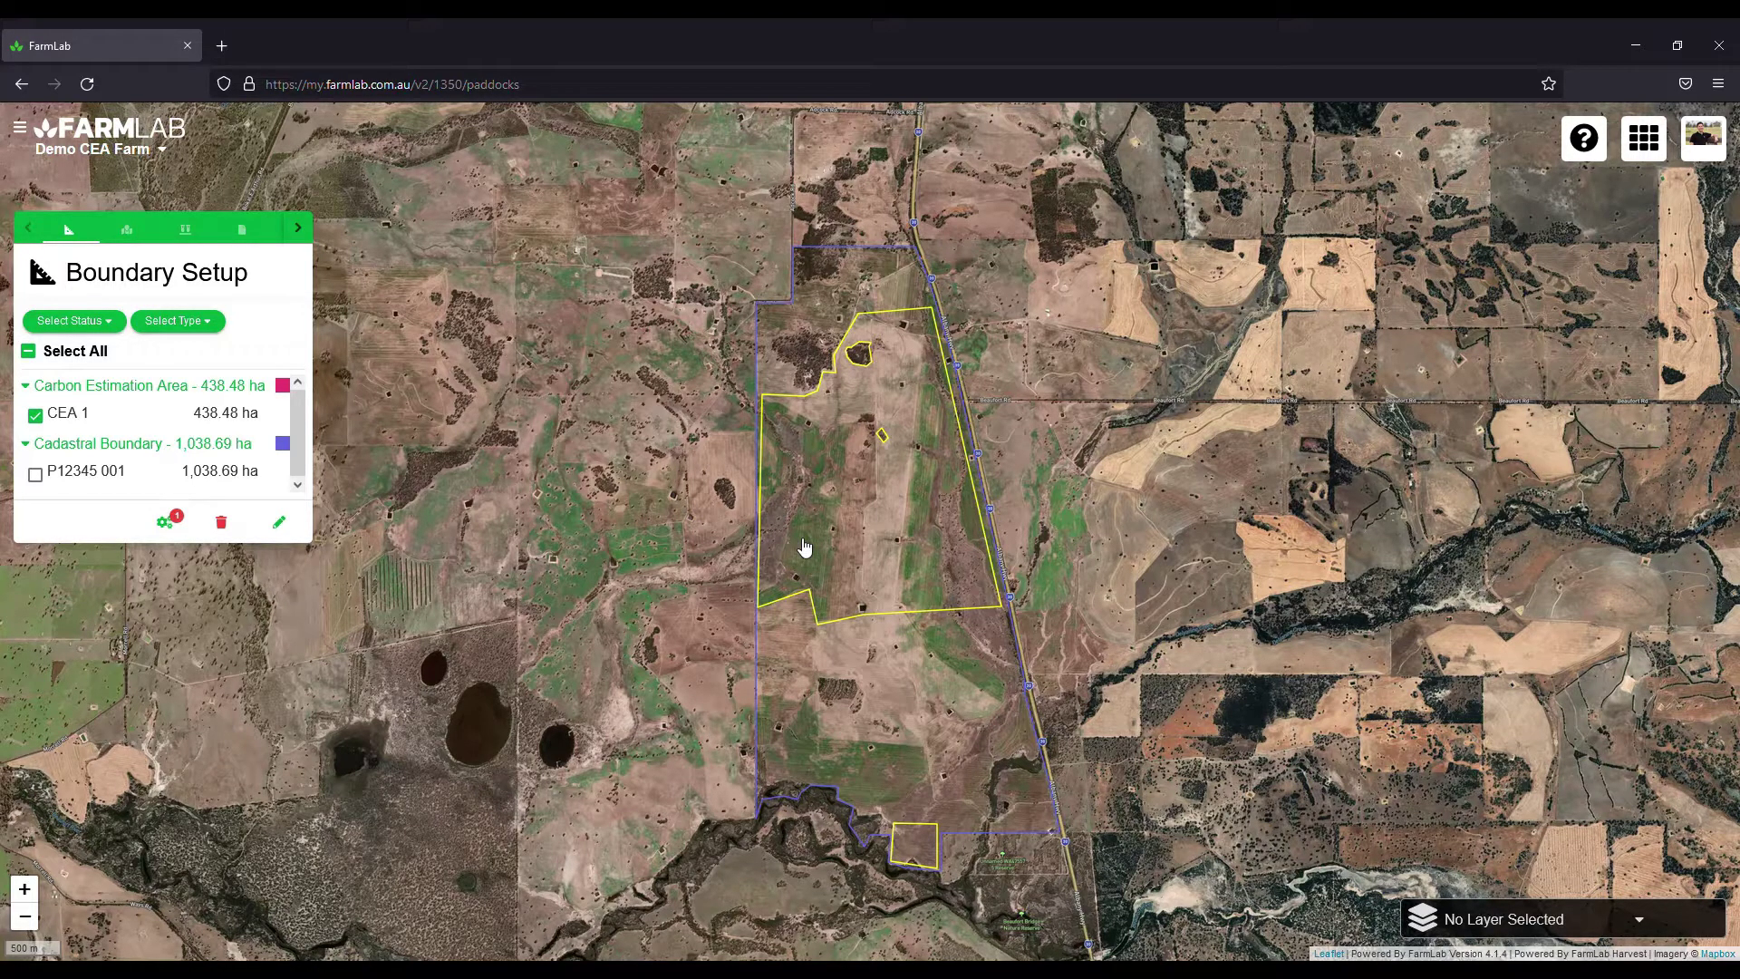
click(169, 521)
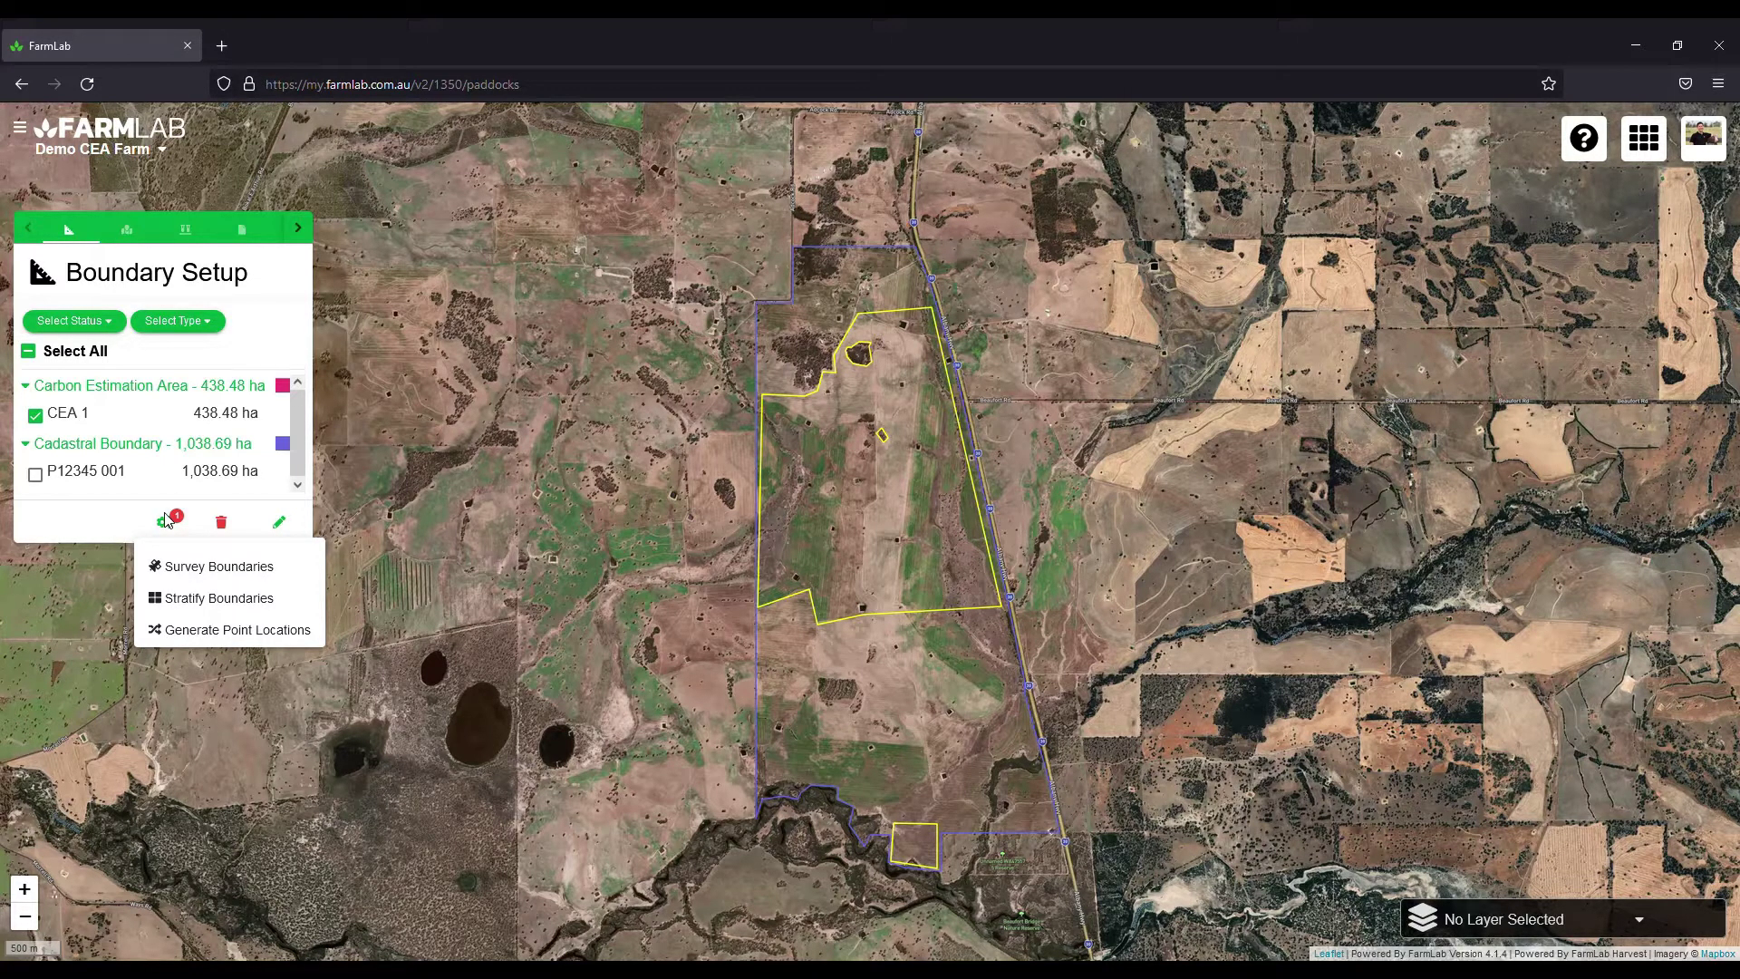
click(243, 238)
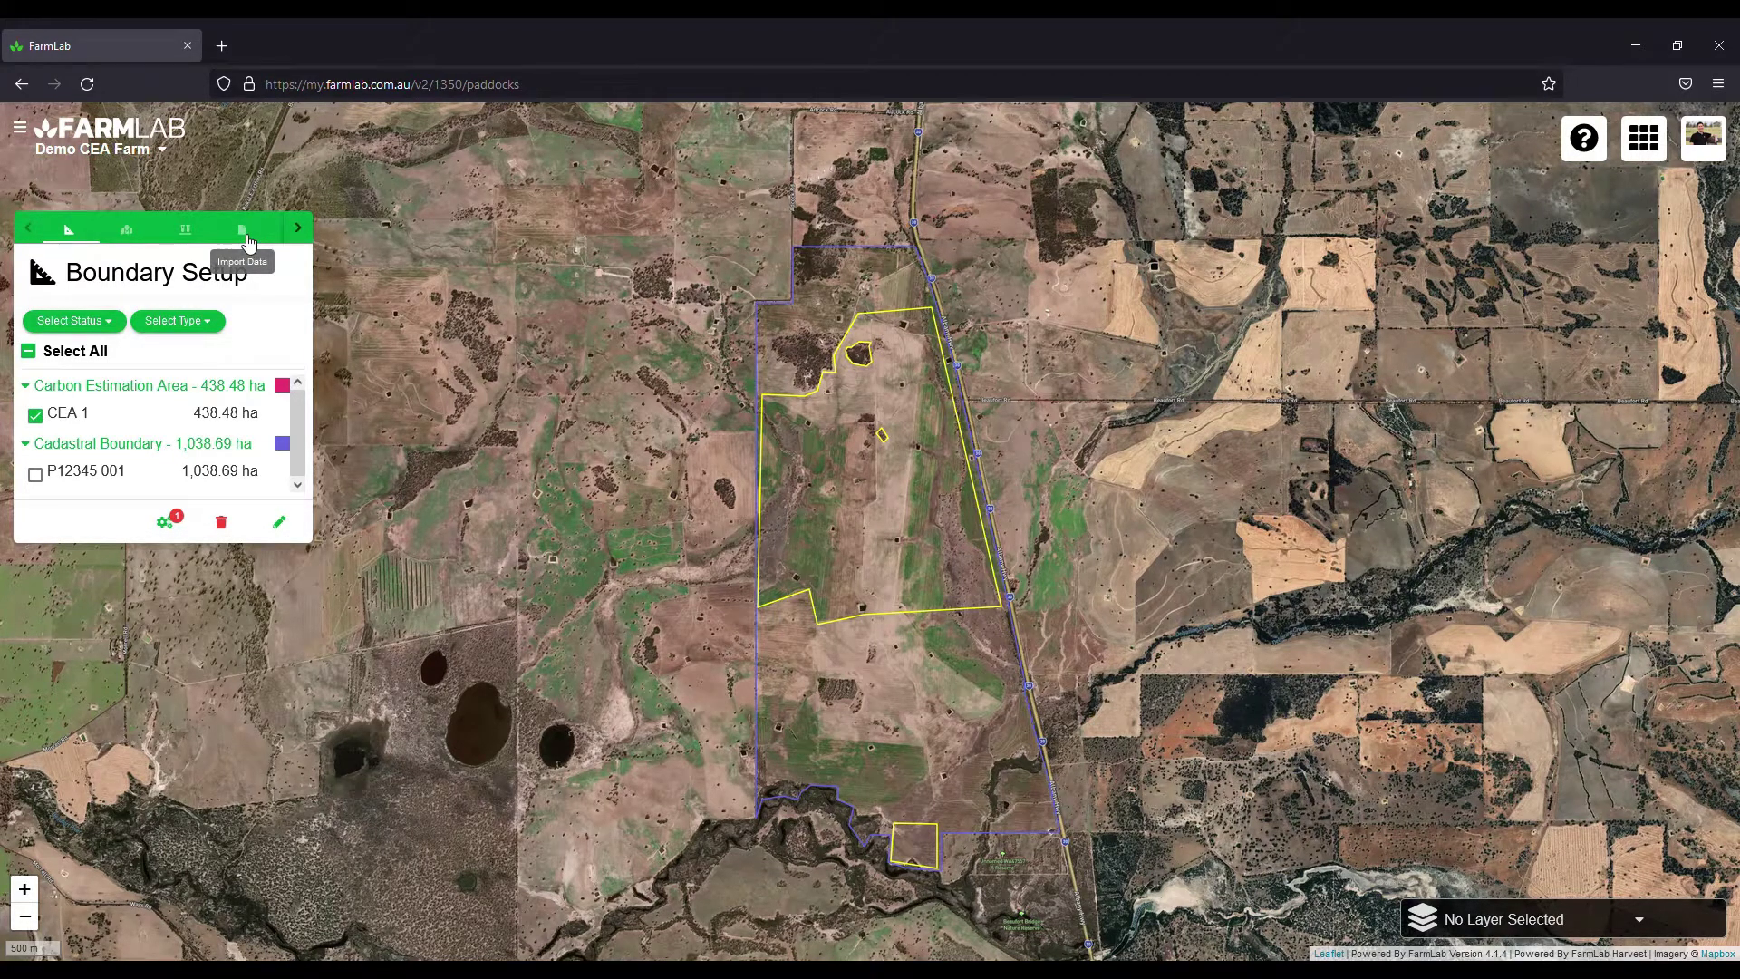
click(246, 237)
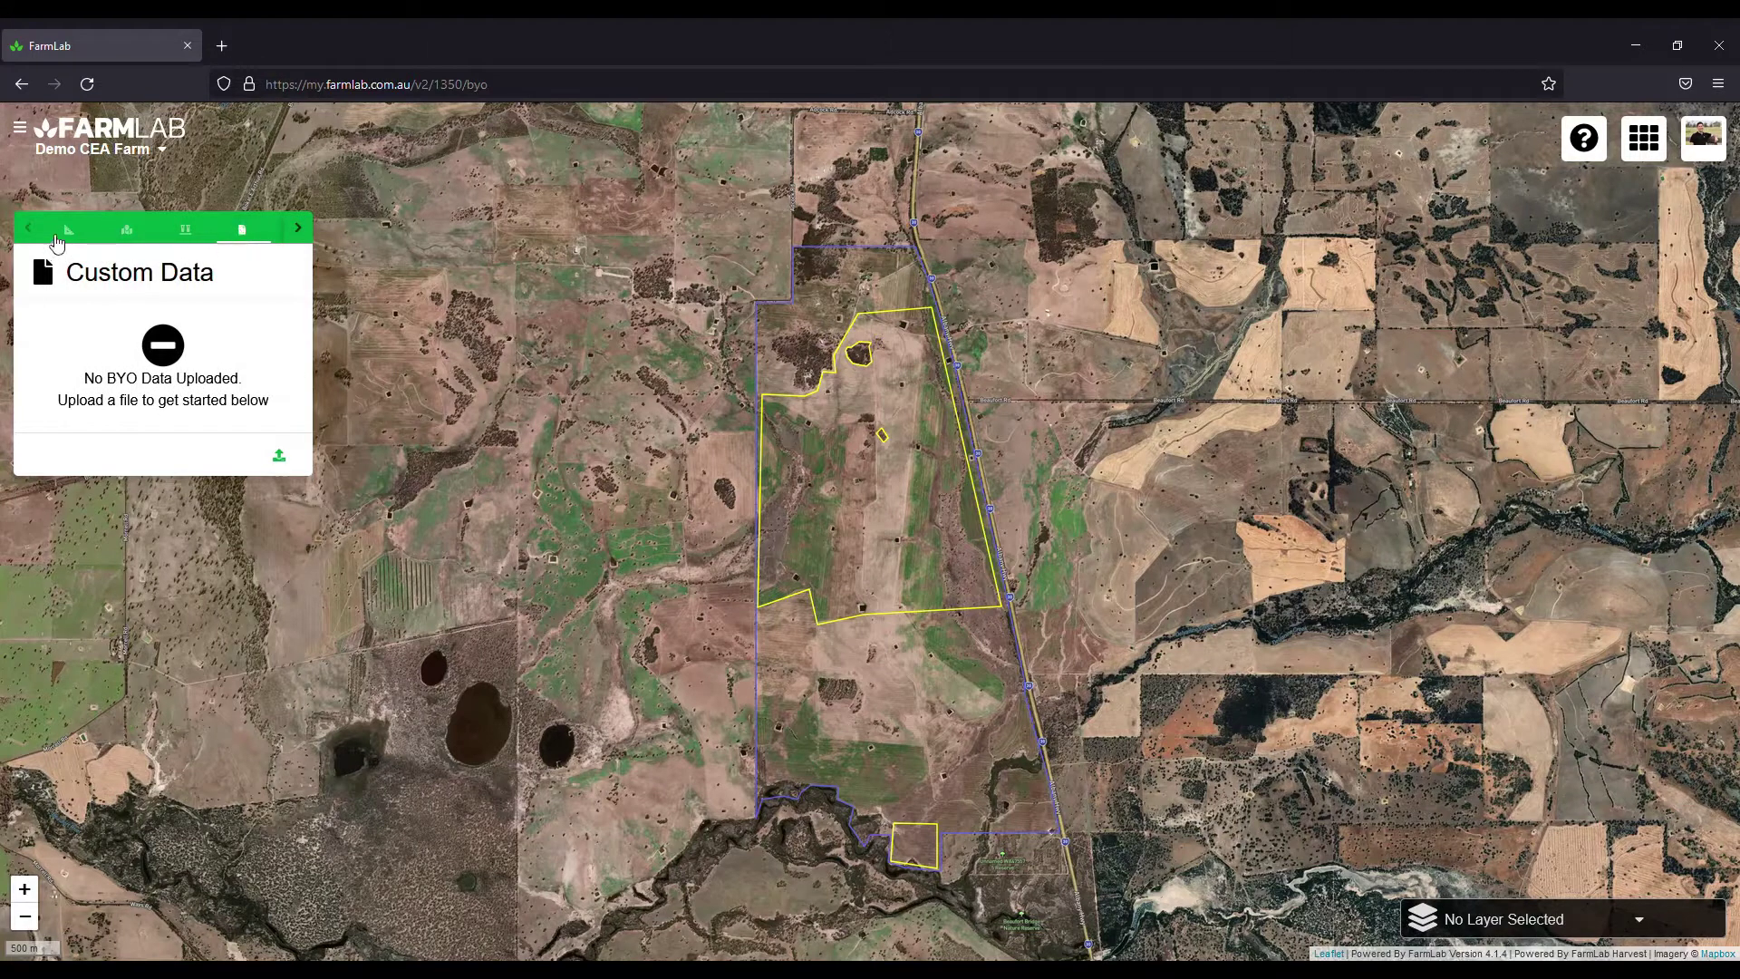
click(80, 238)
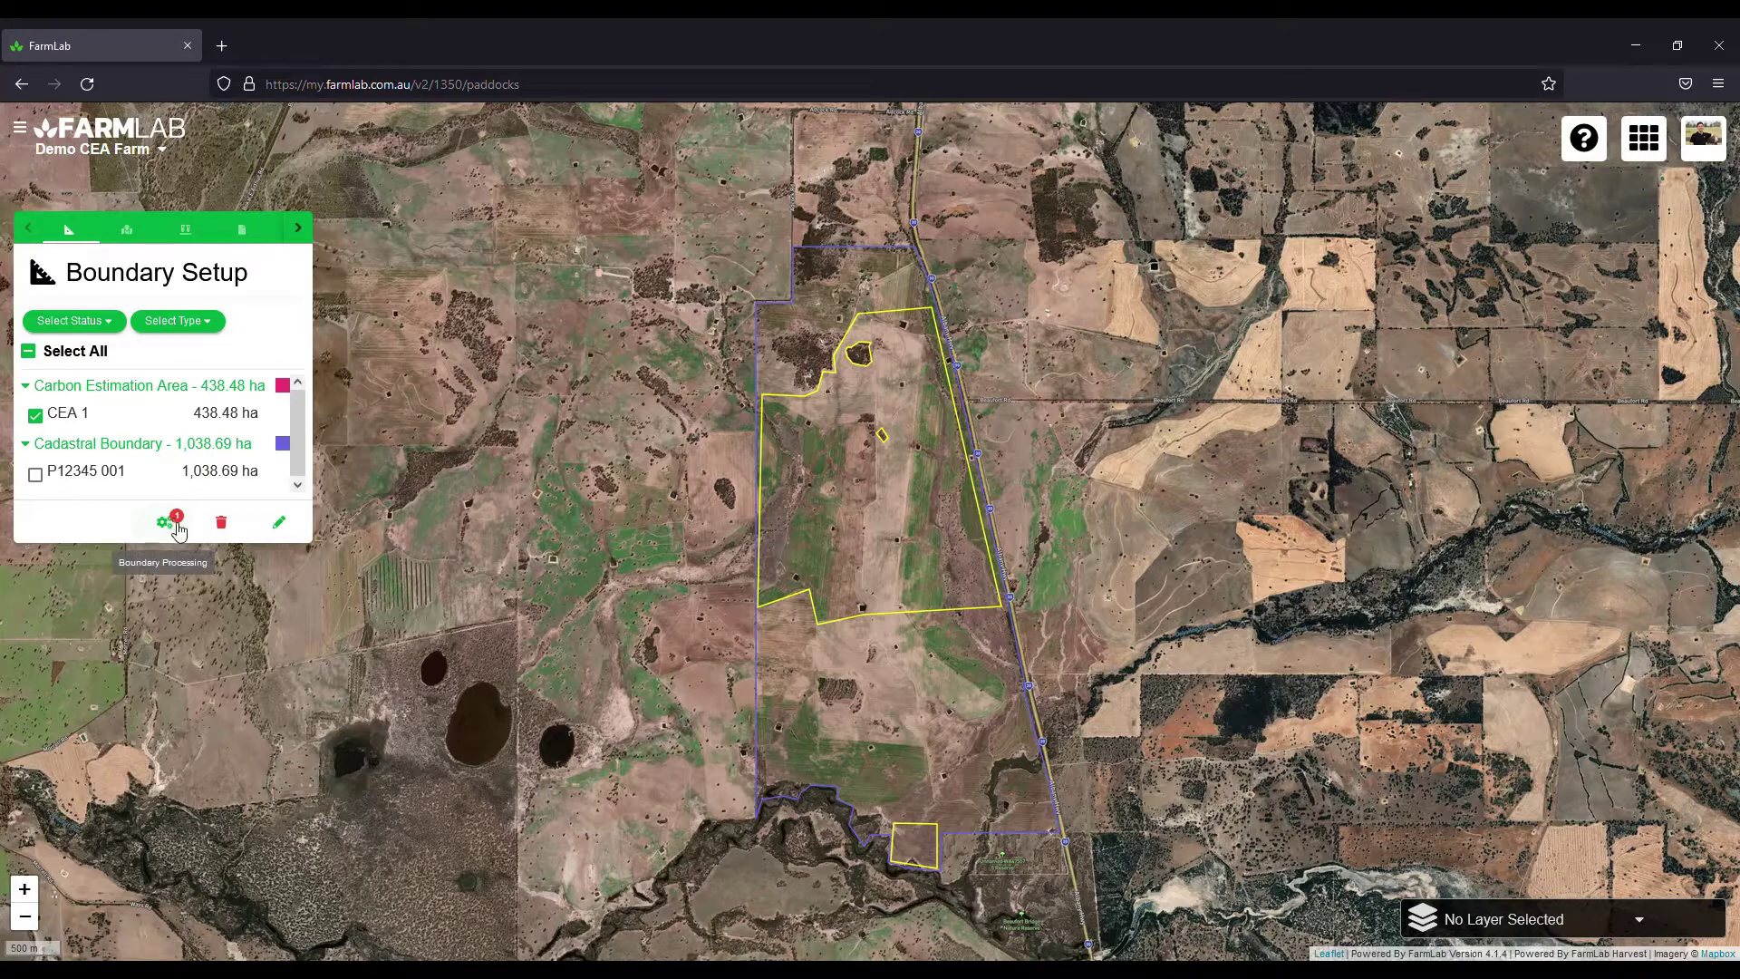
click(176, 526)
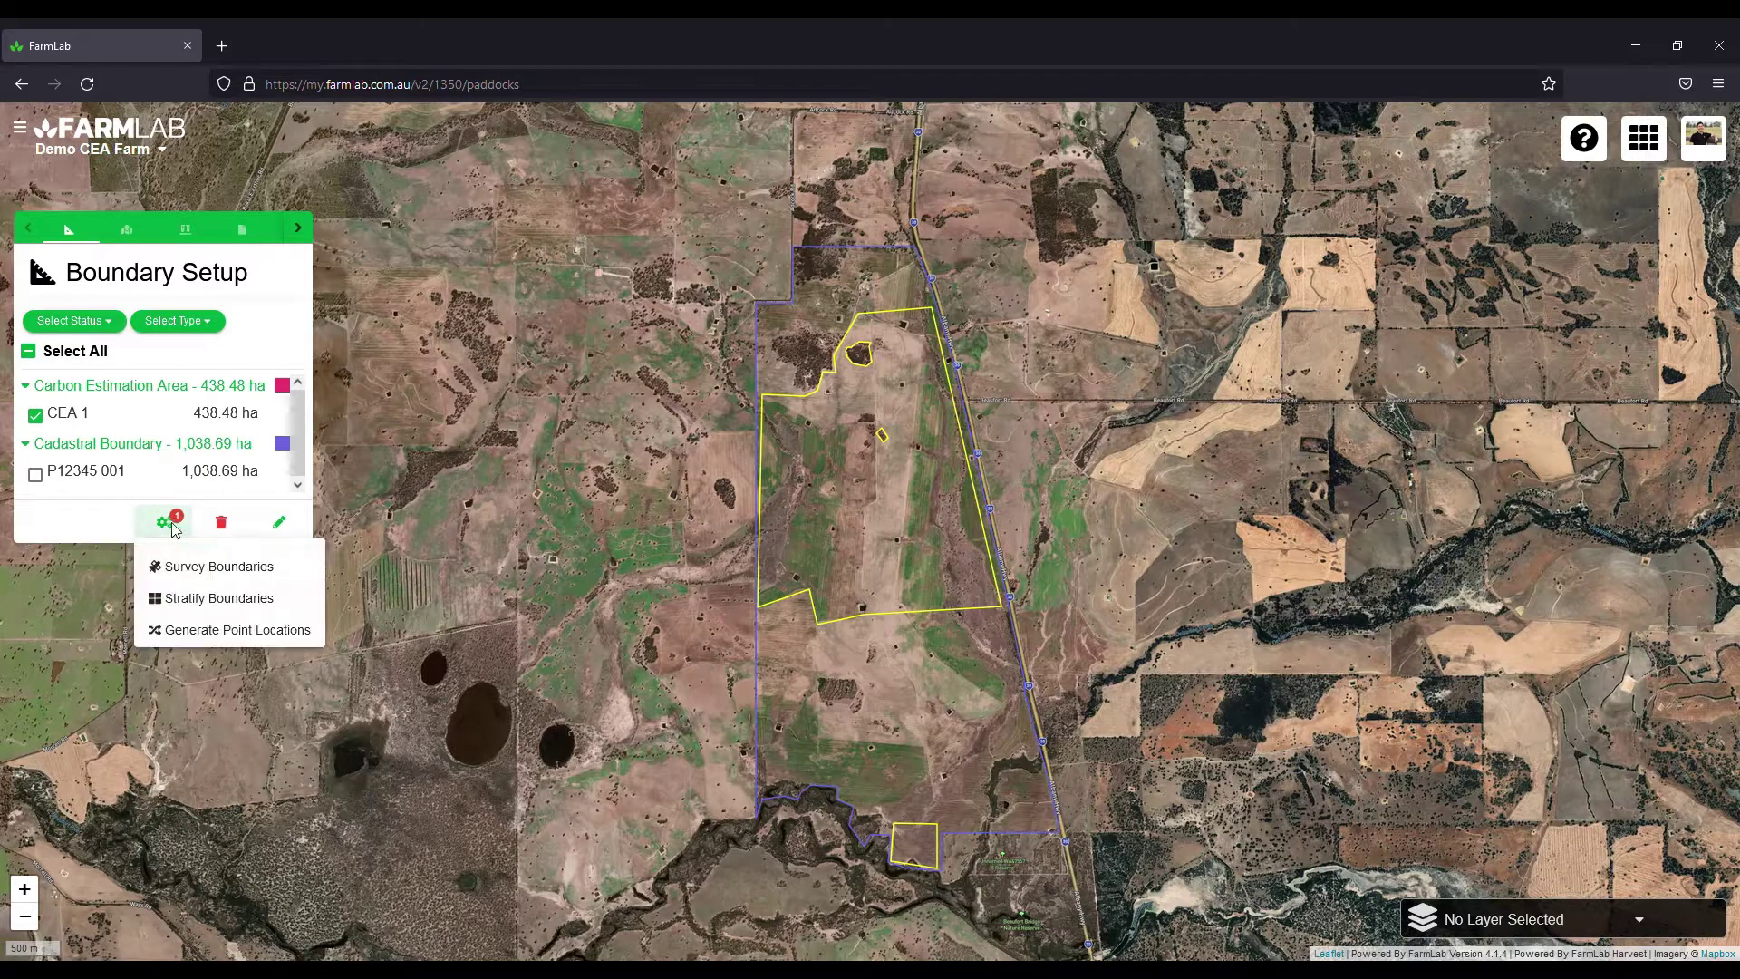
- Stratify CEA 1 into 3 strata using Elevation and K-Gamma instead of NDVI, and start
click(176, 602)
click(257, 380)
text(3)
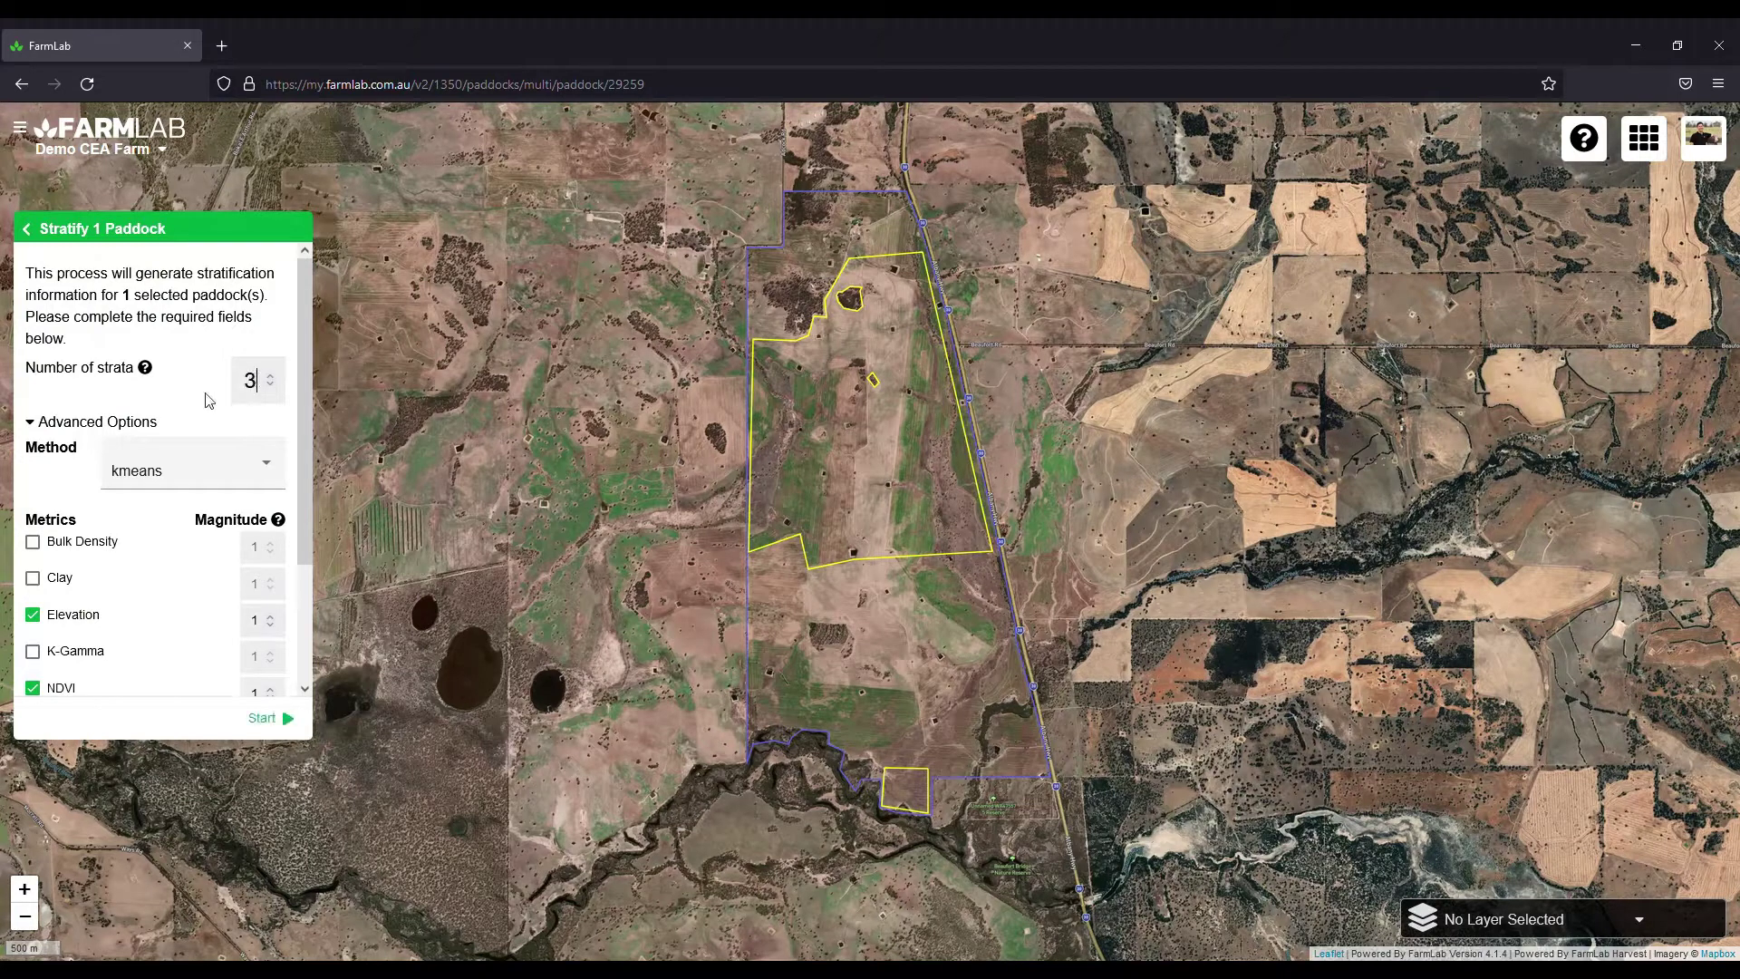
scroll(190, 541, down, 3)
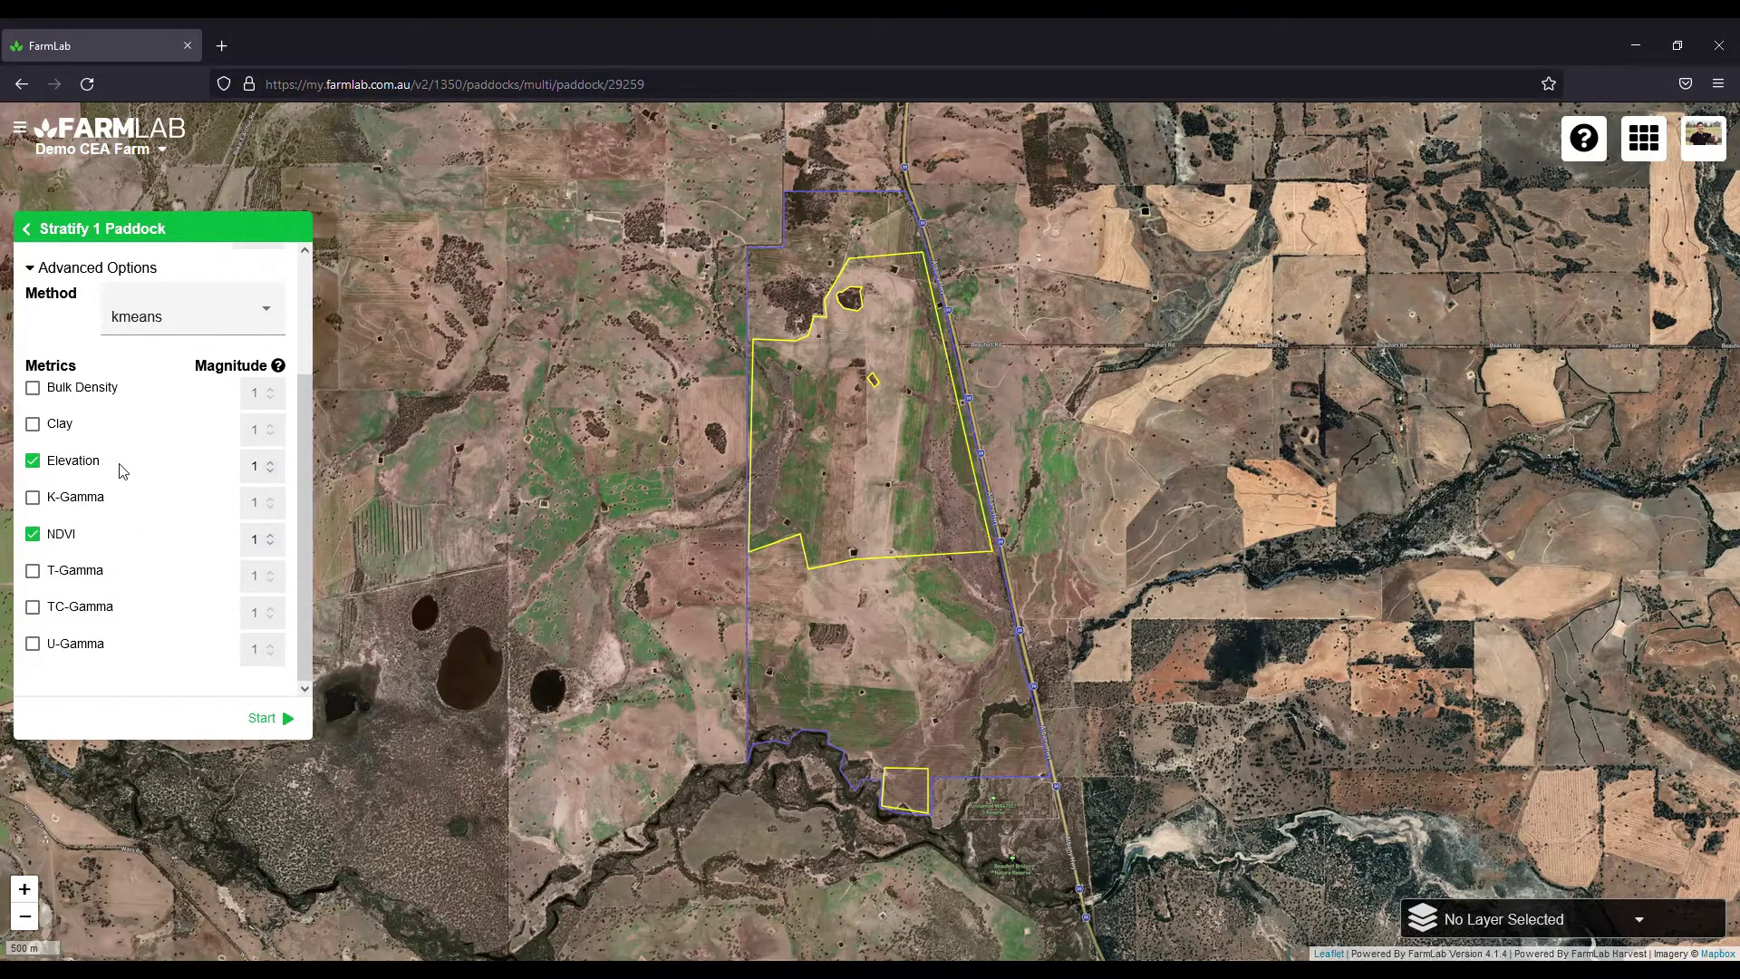
click(50, 520)
click(56, 498)
scroll(174, 524, up, 3)
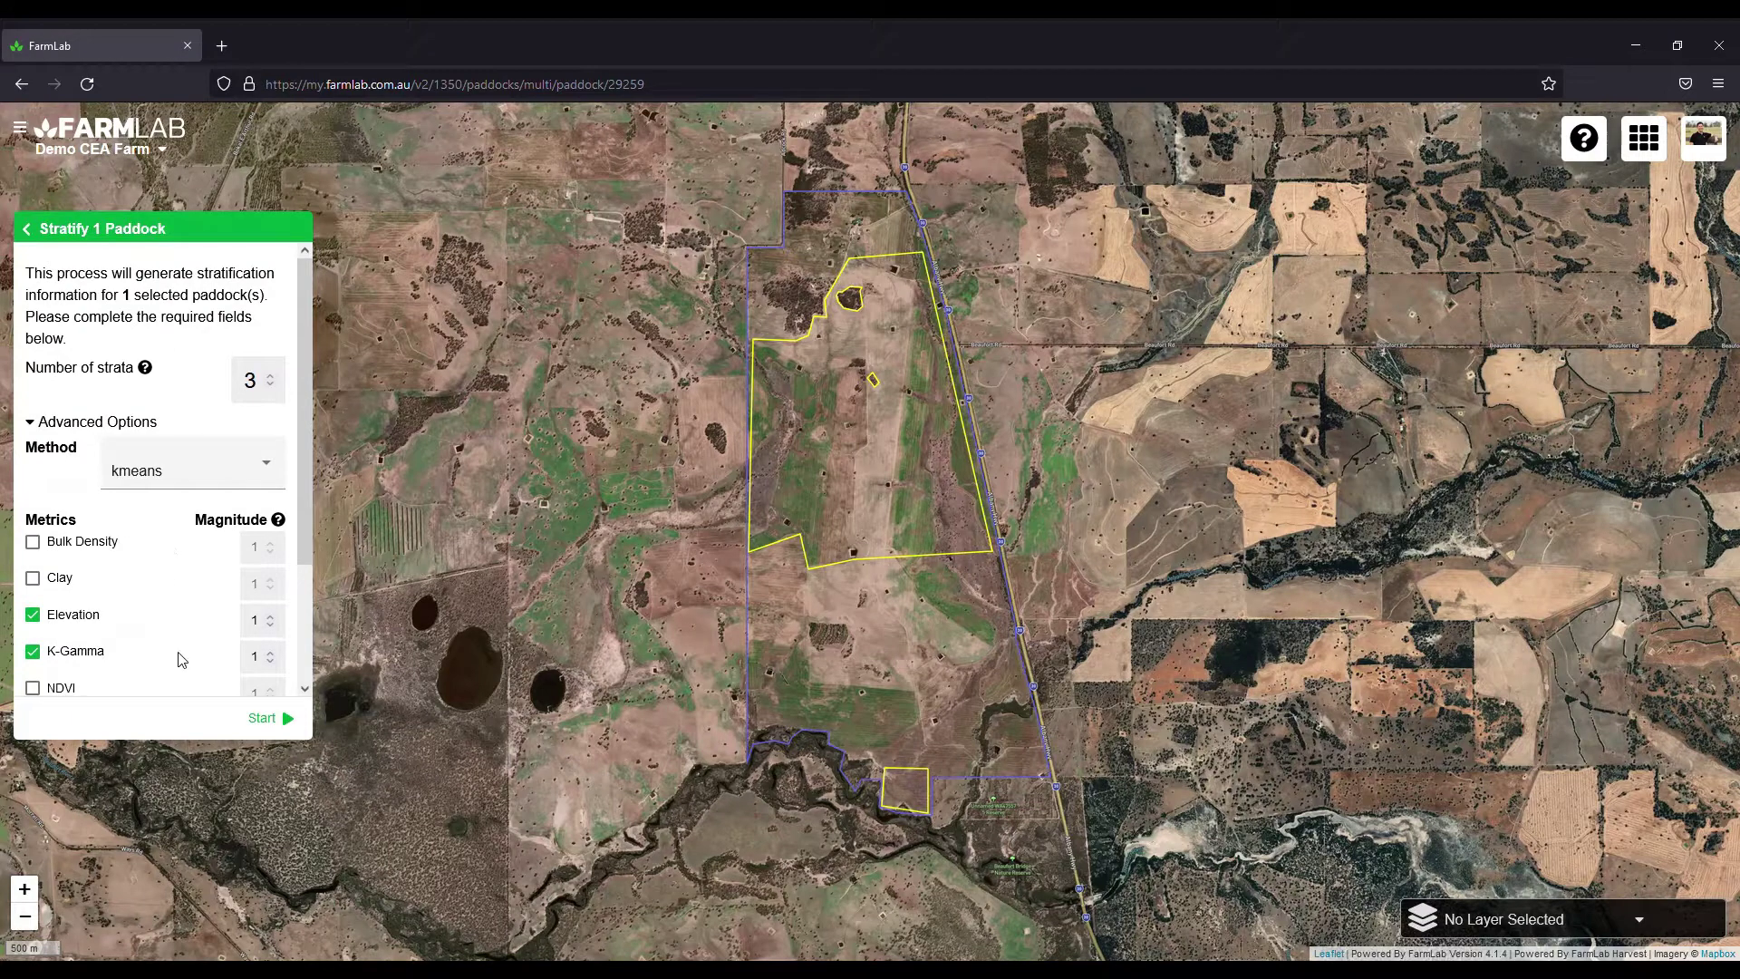
scroll(181, 644, down, 3)
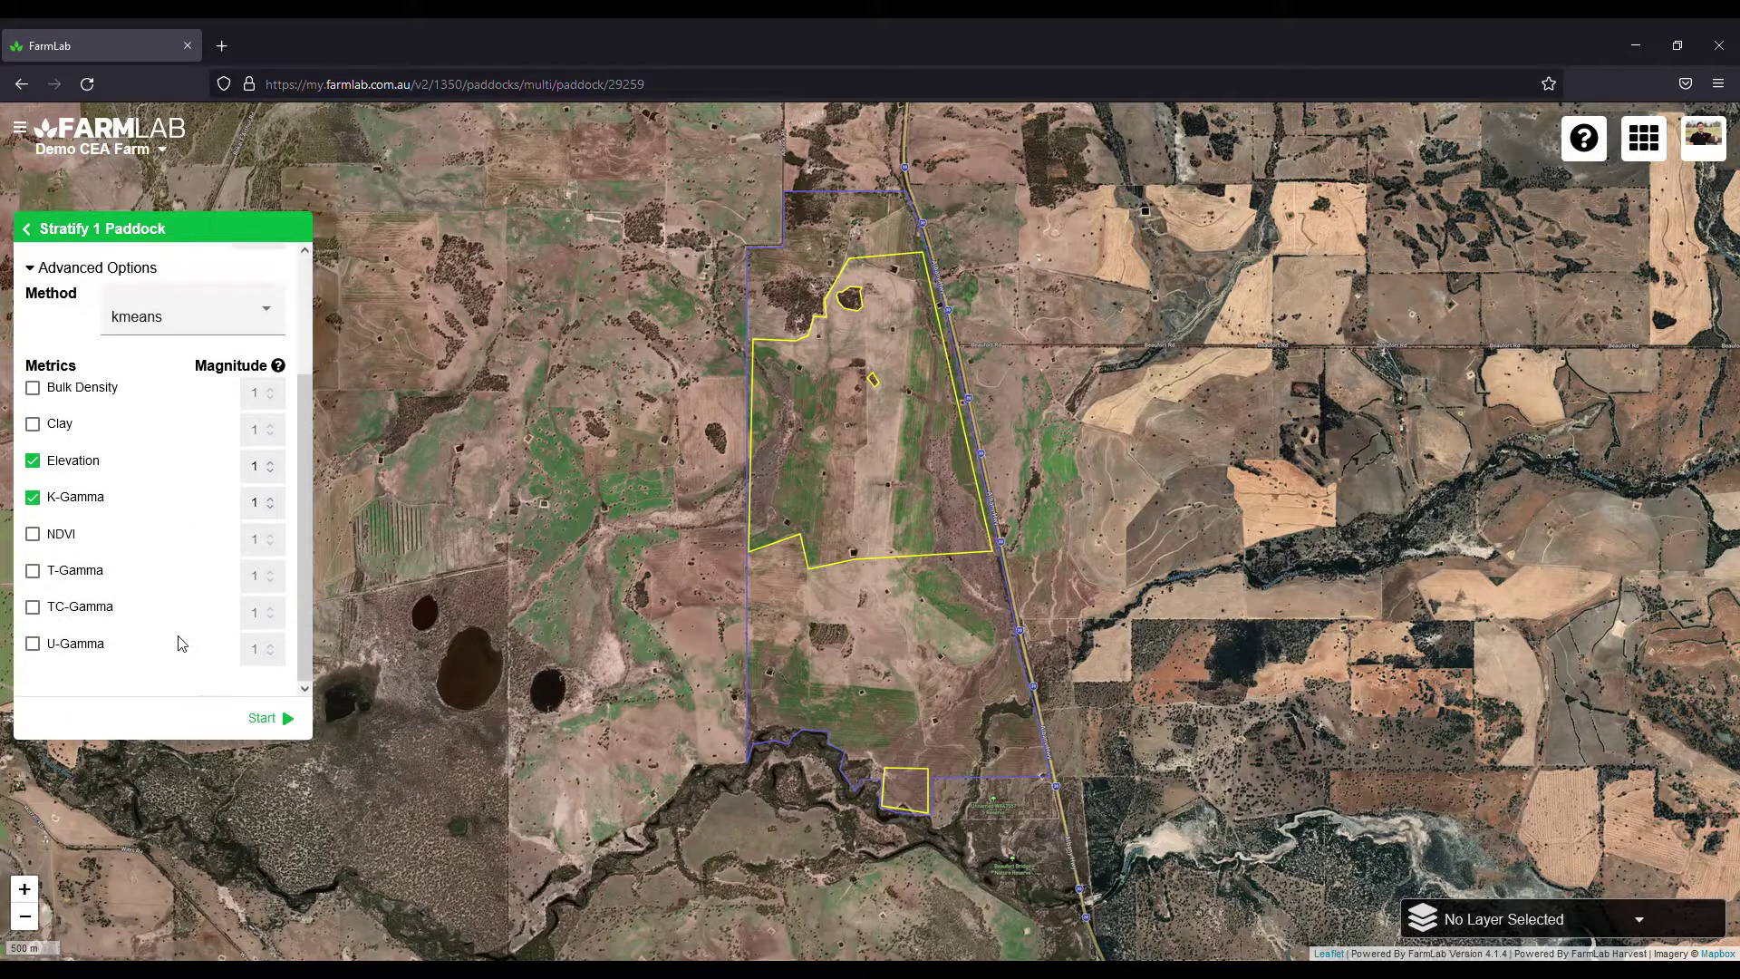
scroll(181, 644, up, 2)
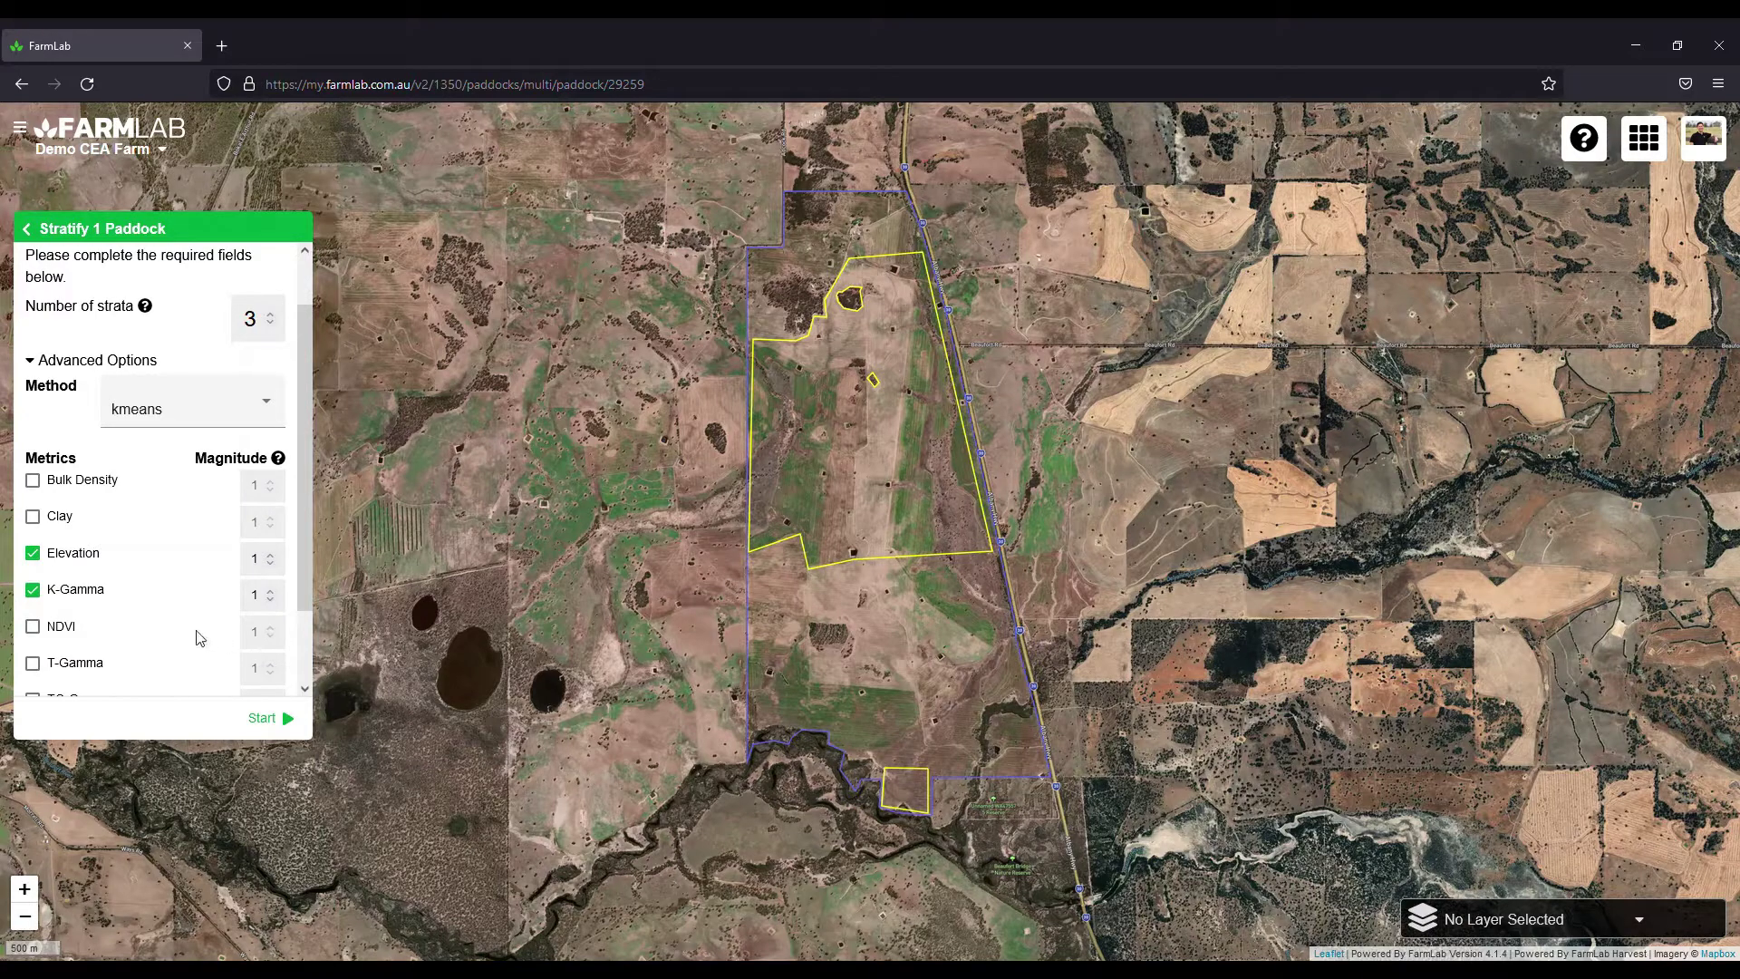
scroll(228, 638, down, 2)
click(263, 718)
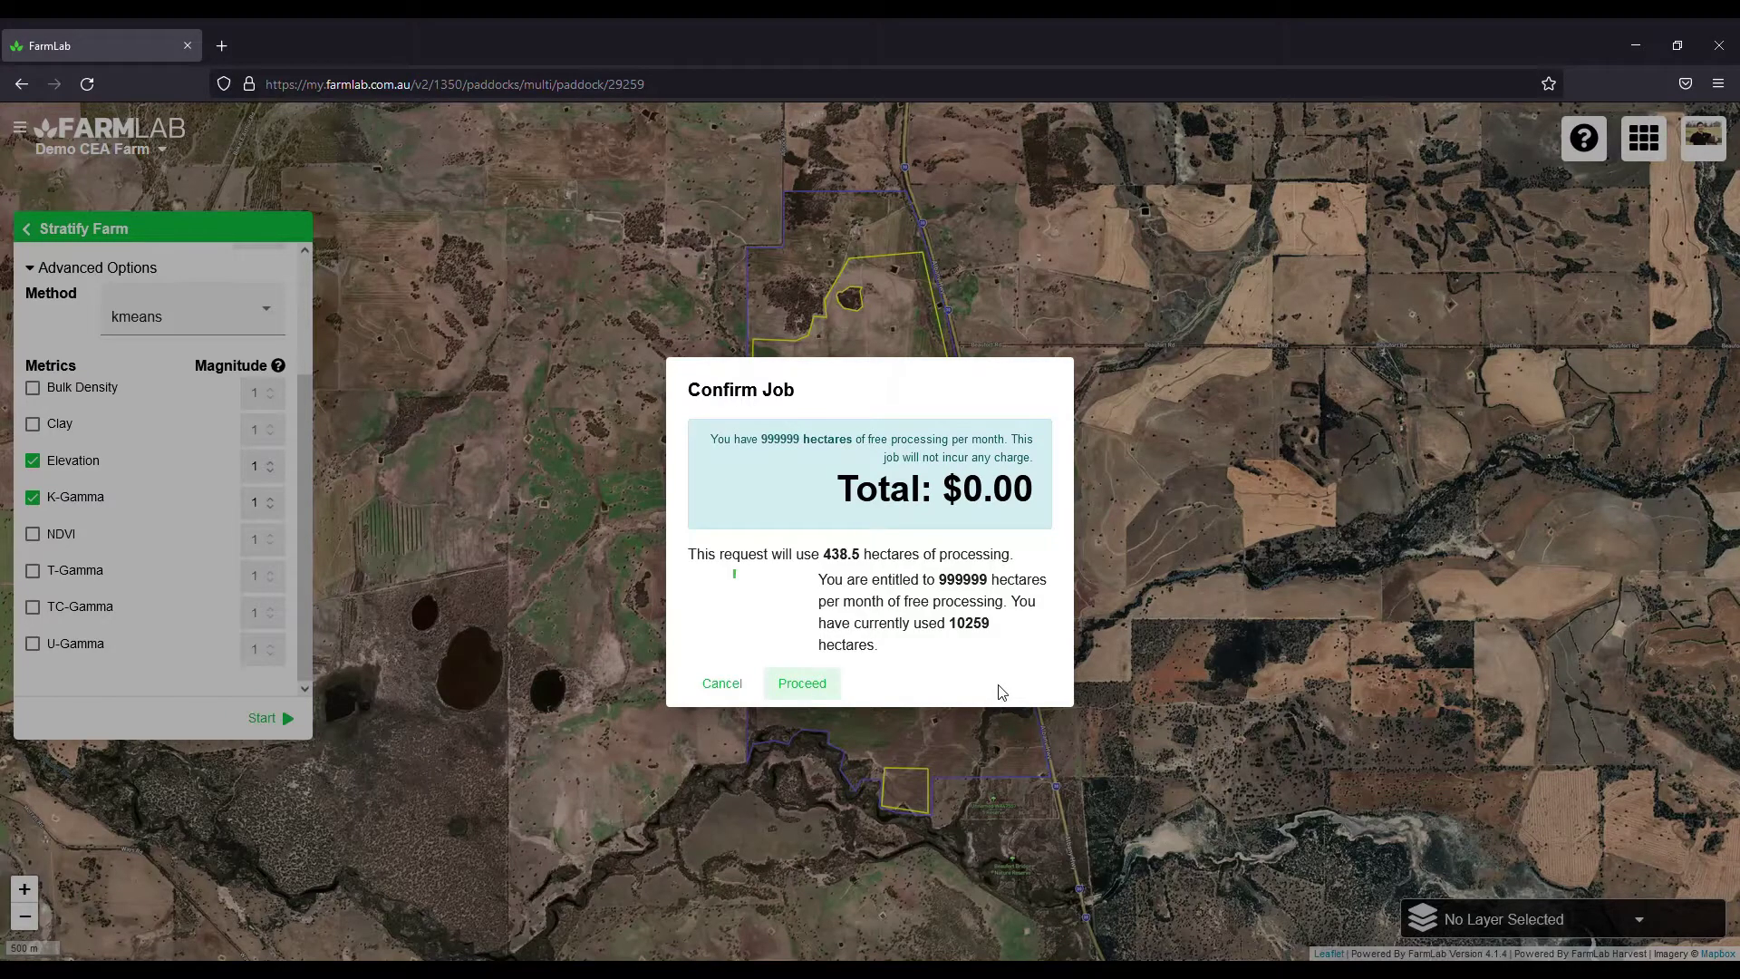
- Proceed with the 438.5 ha stratification job at $0.00
click(802, 684)
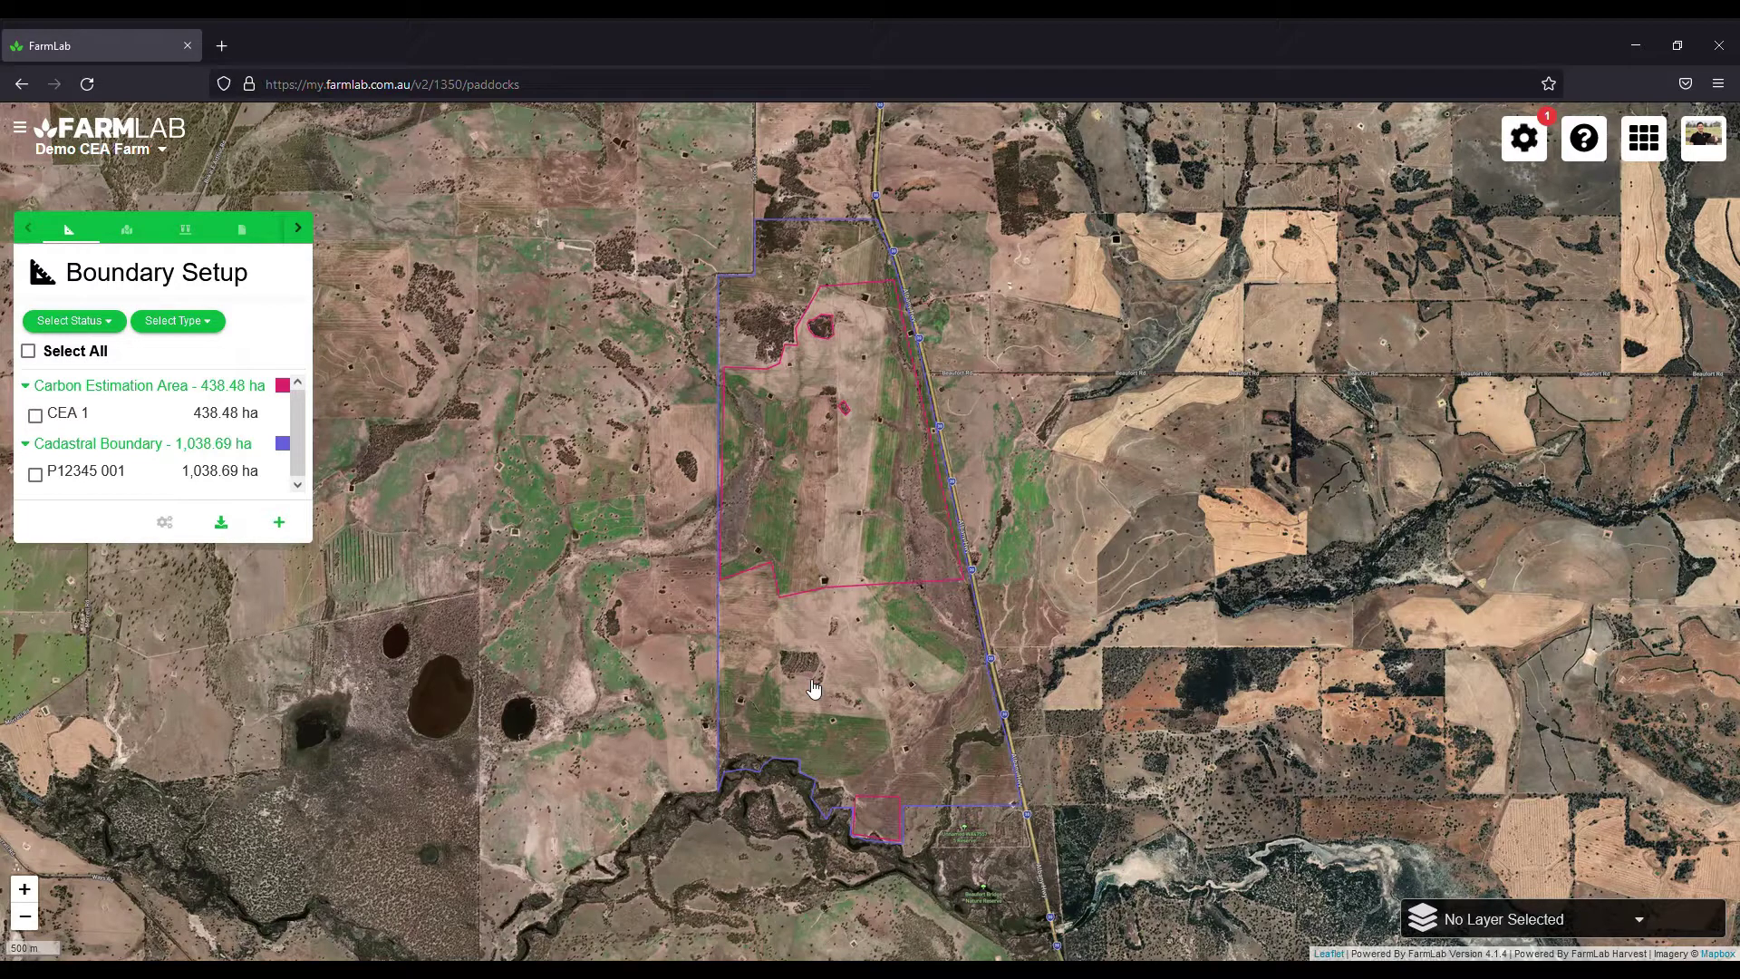
- Display the Farm Strata layer and check the Elevation and K-Gamma histograms
click(1523, 919)
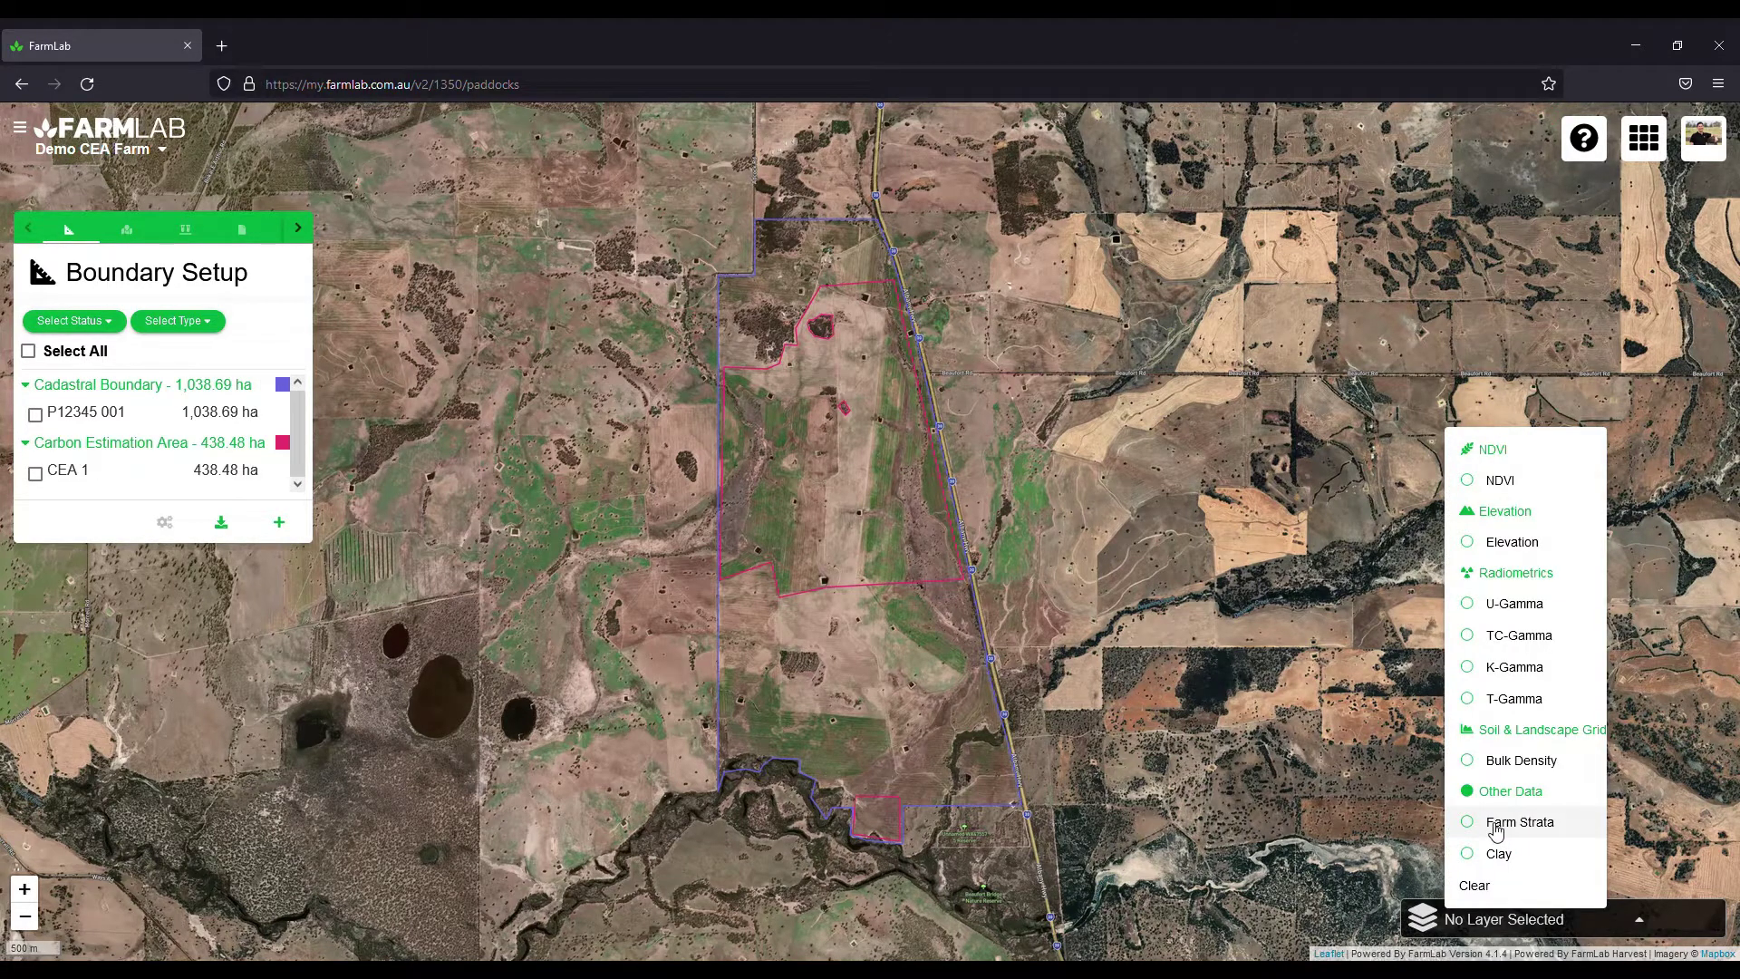
click(1495, 831)
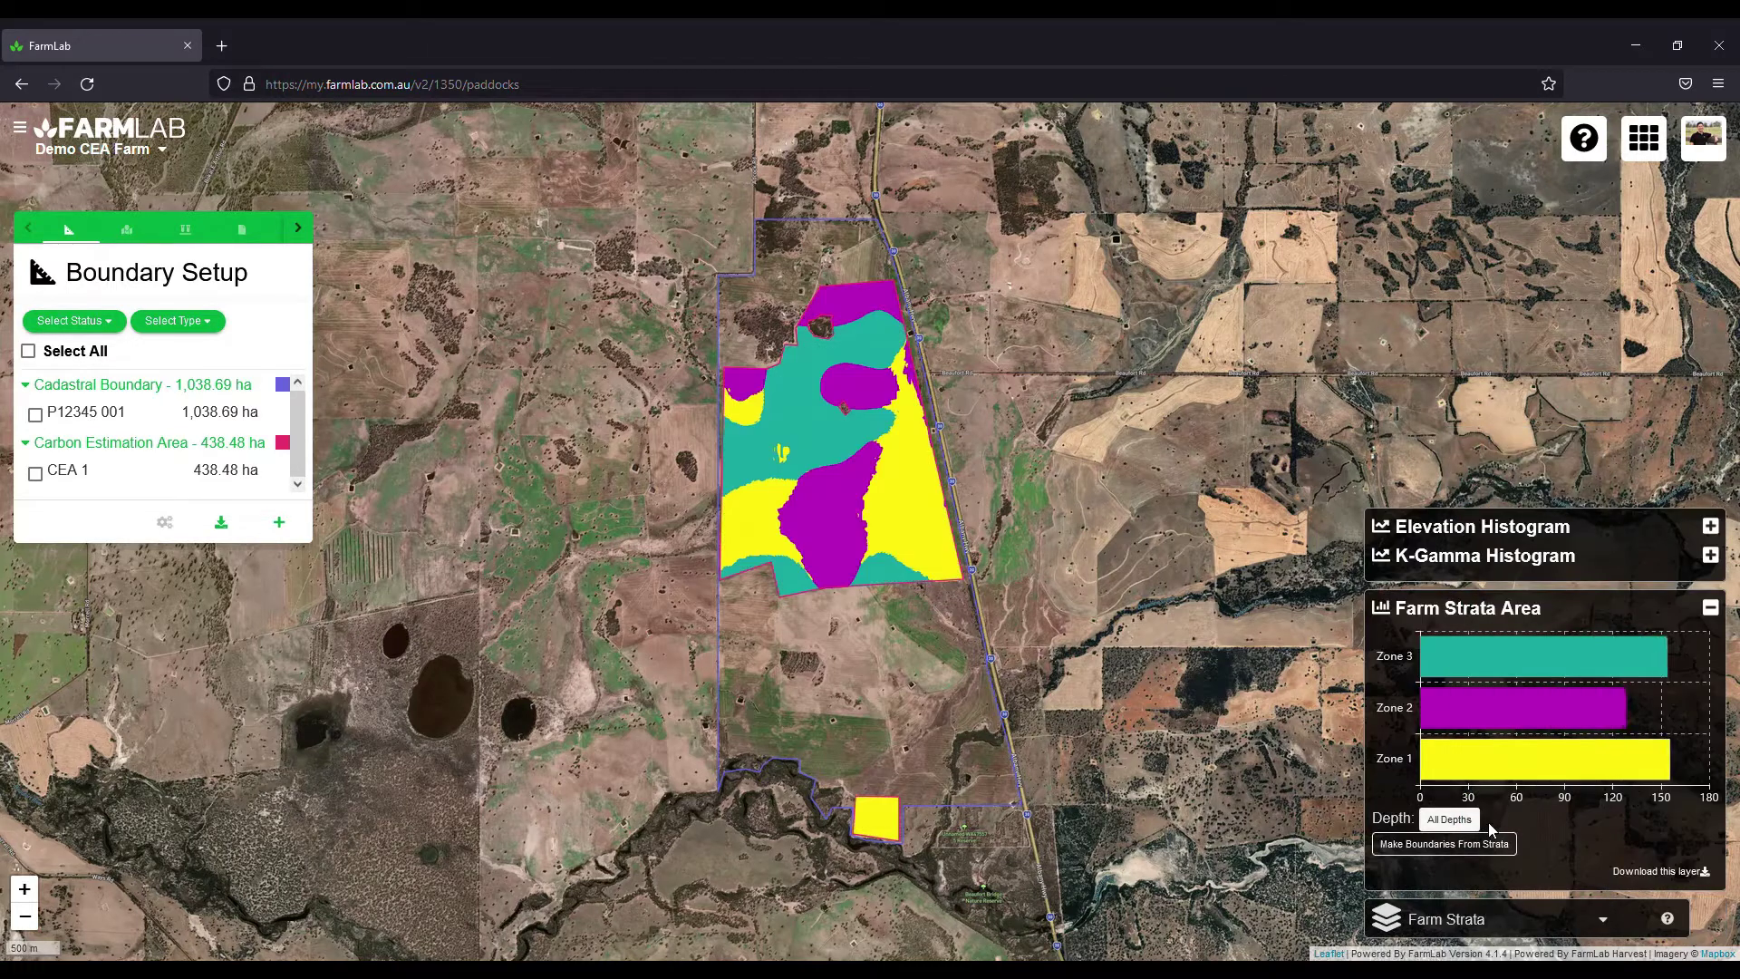
click(1717, 559)
click(1718, 380)
click(1710, 529)
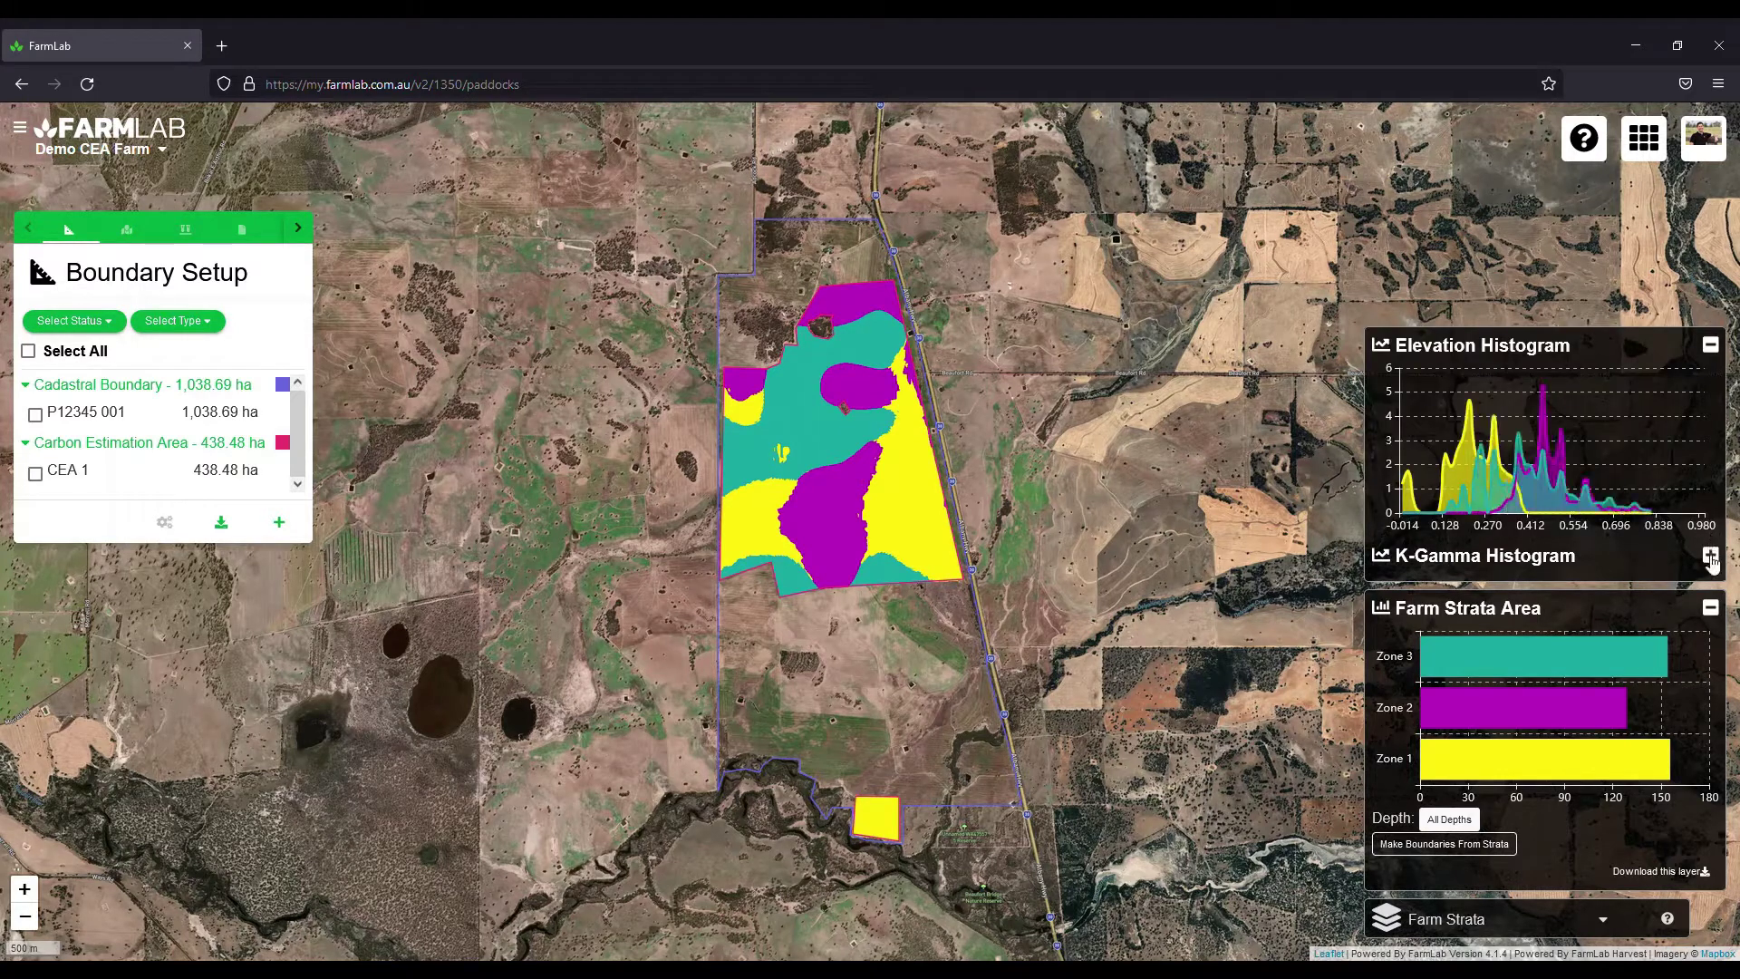
click(1710, 556)
click(1711, 374)
click(1716, 348)
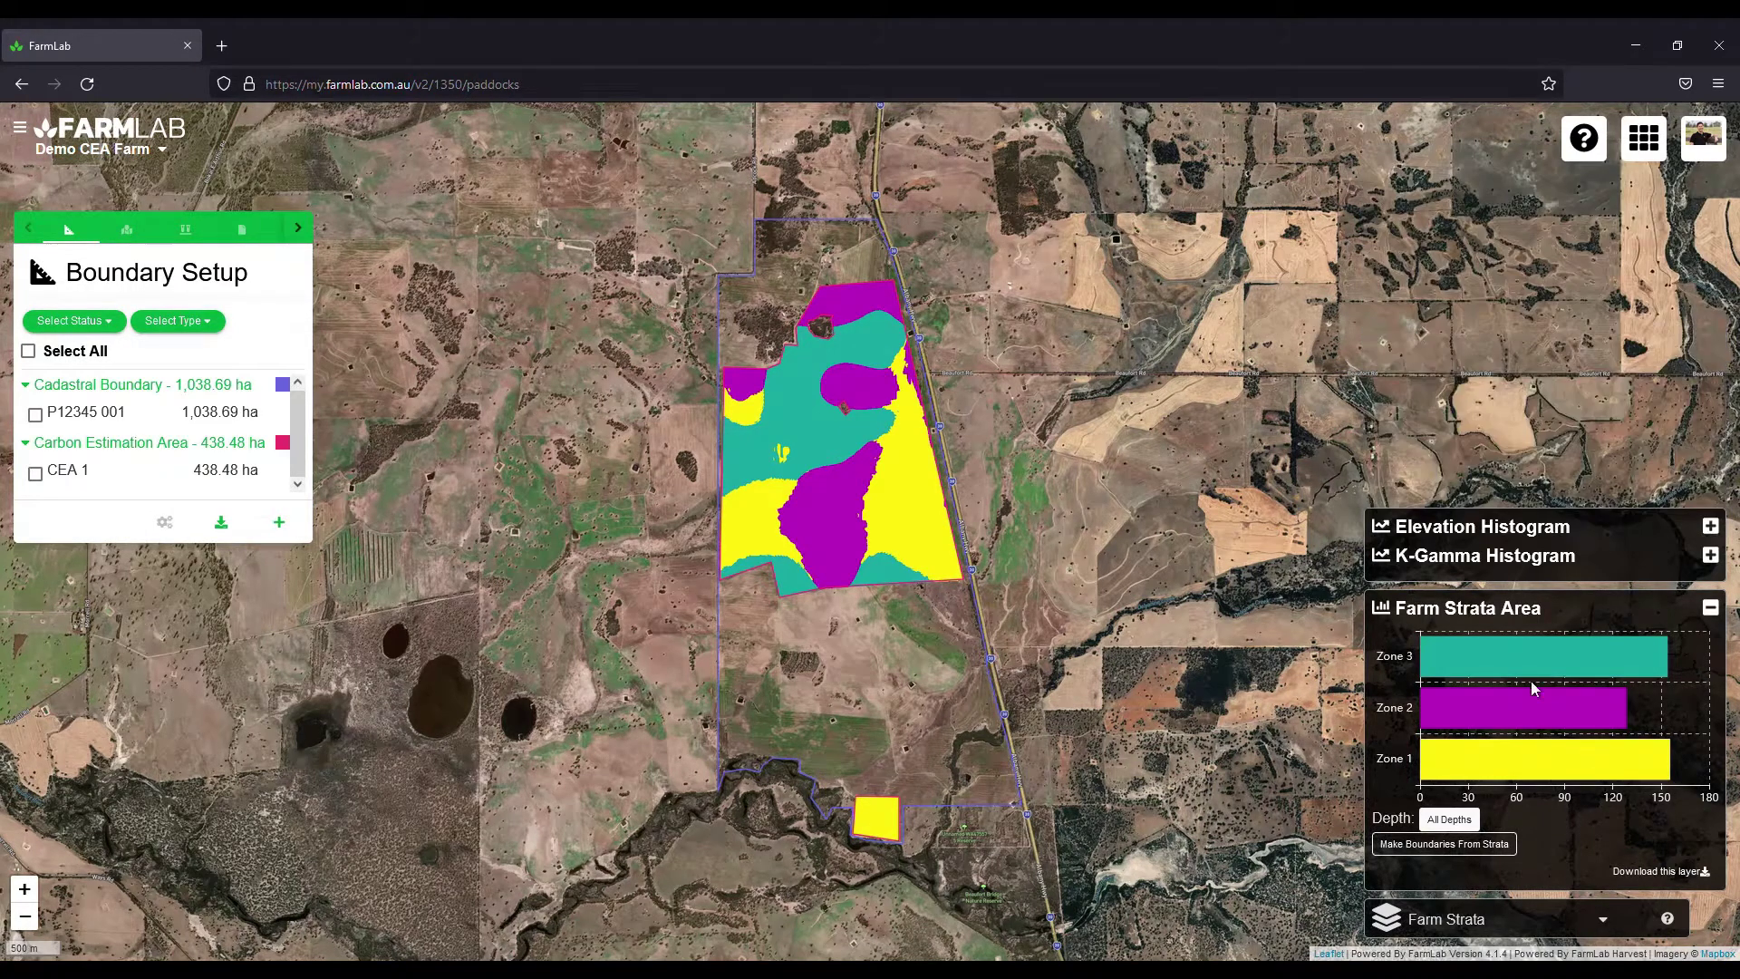
- Convert the three strata zones to boundaries, select Strata1, Strata2 and Strata3, and show their actions
click(1483, 852)
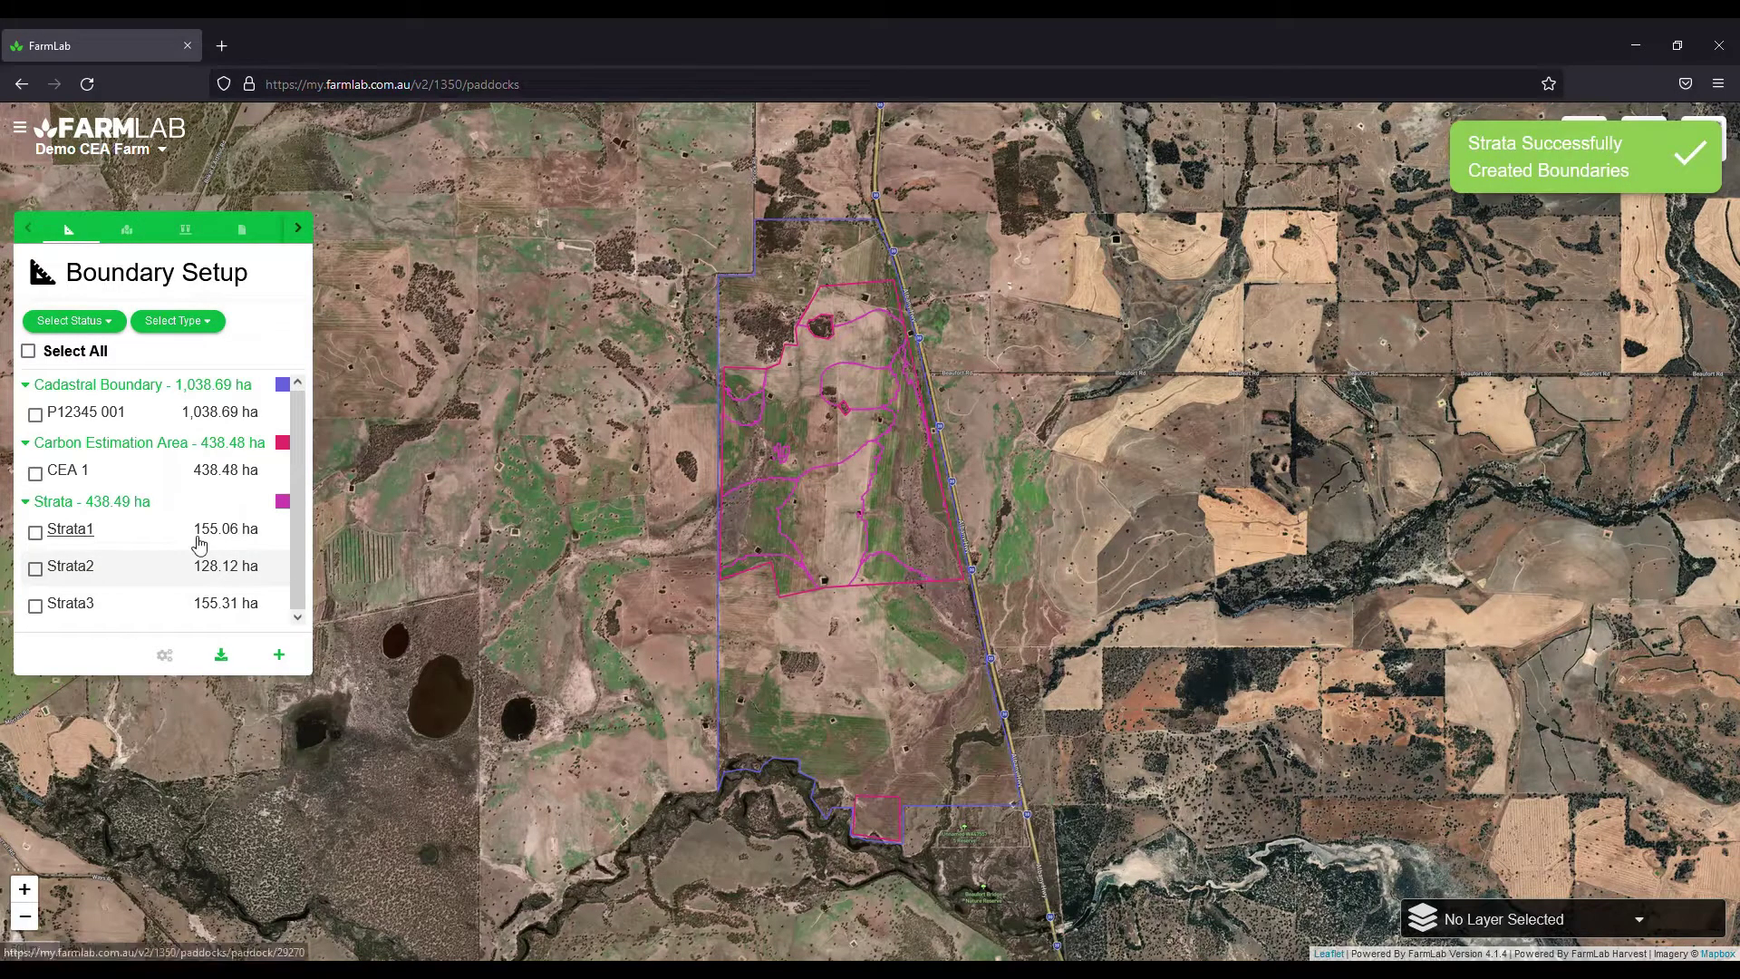
click(38, 536)
click(37, 569)
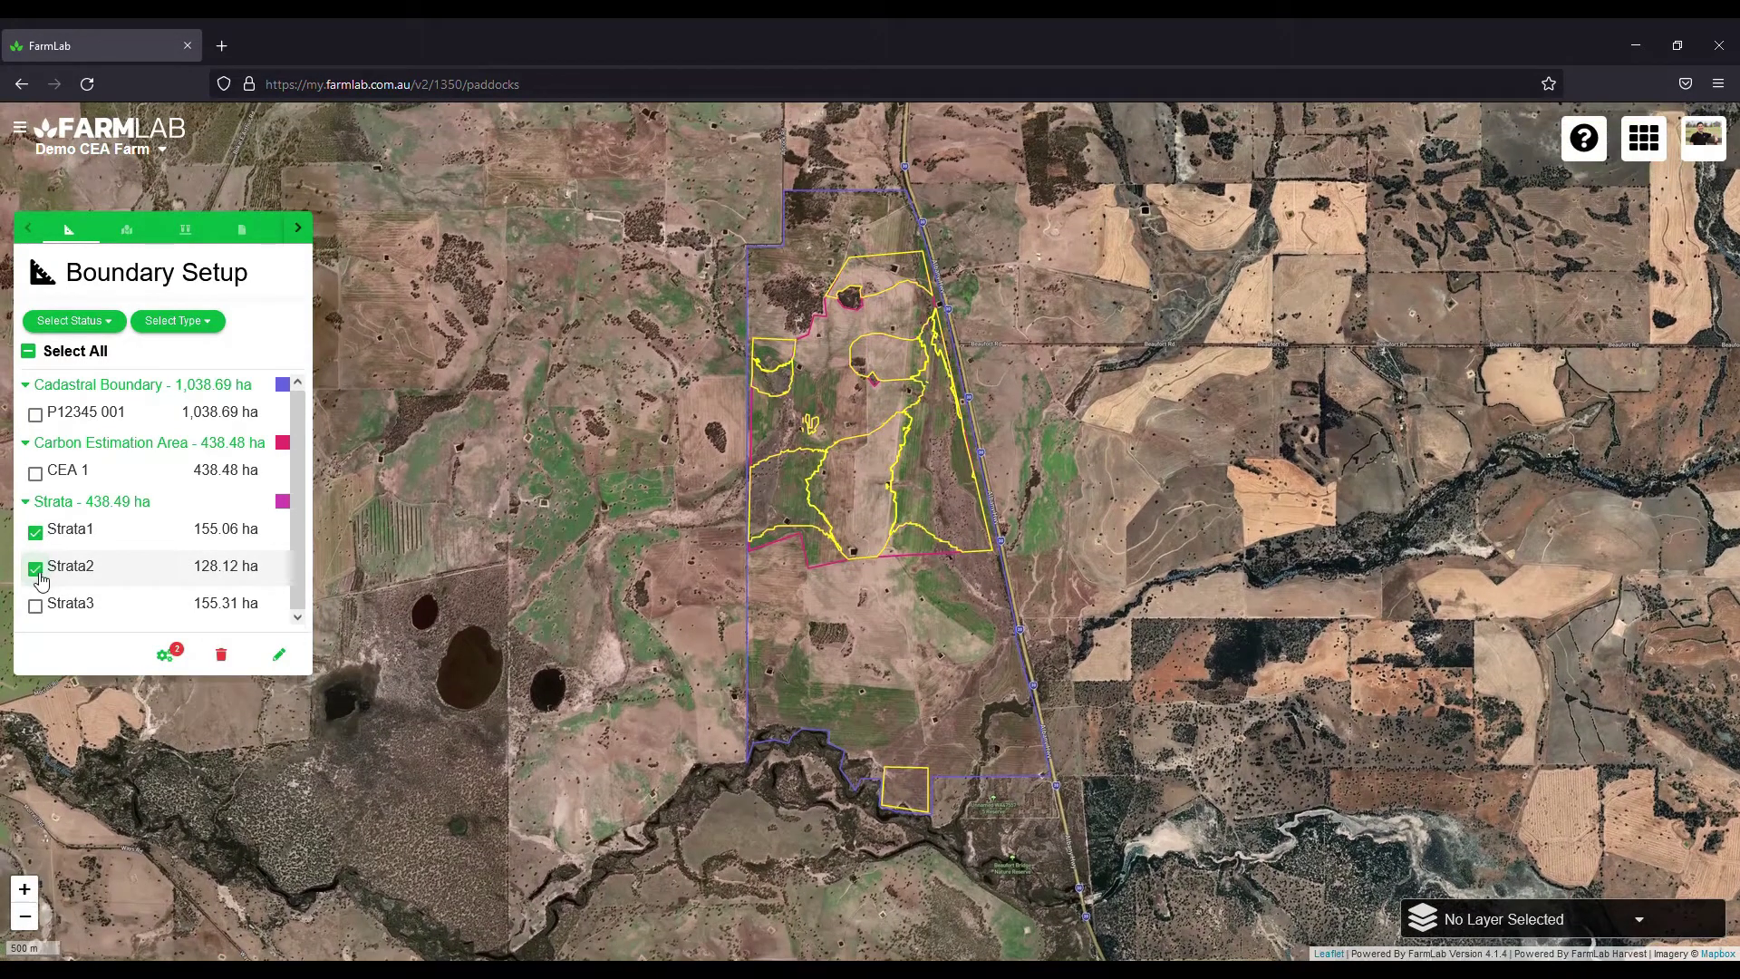
click(36, 605)
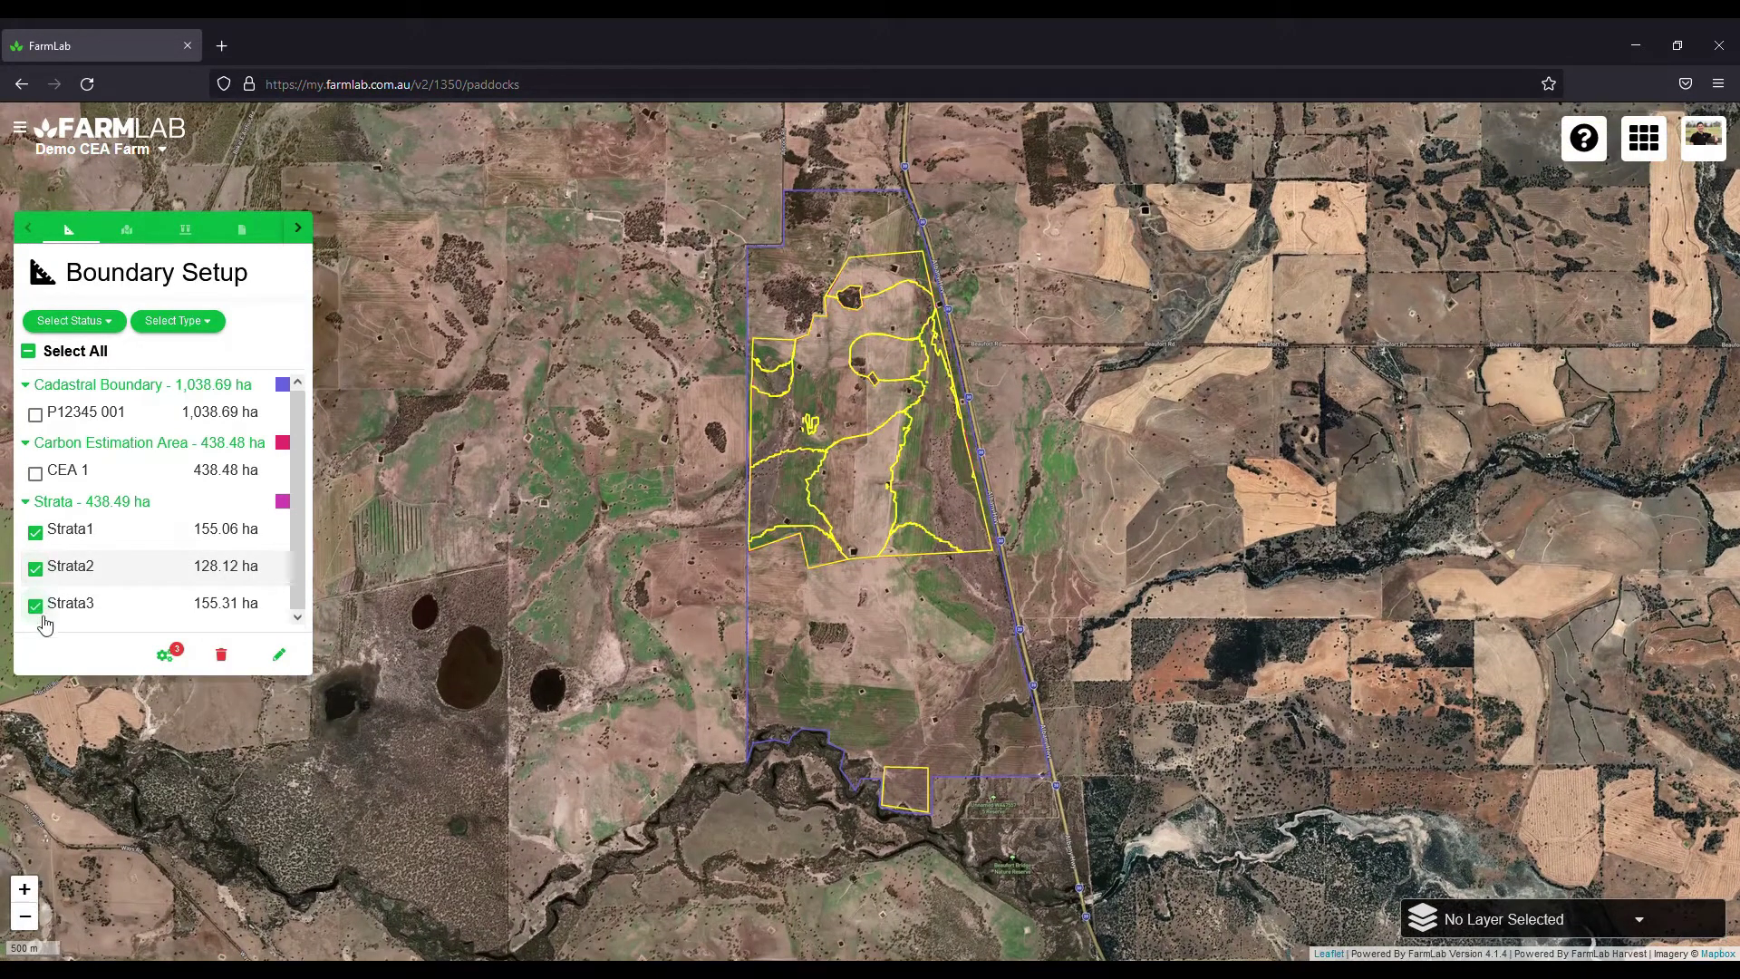
click(167, 658)
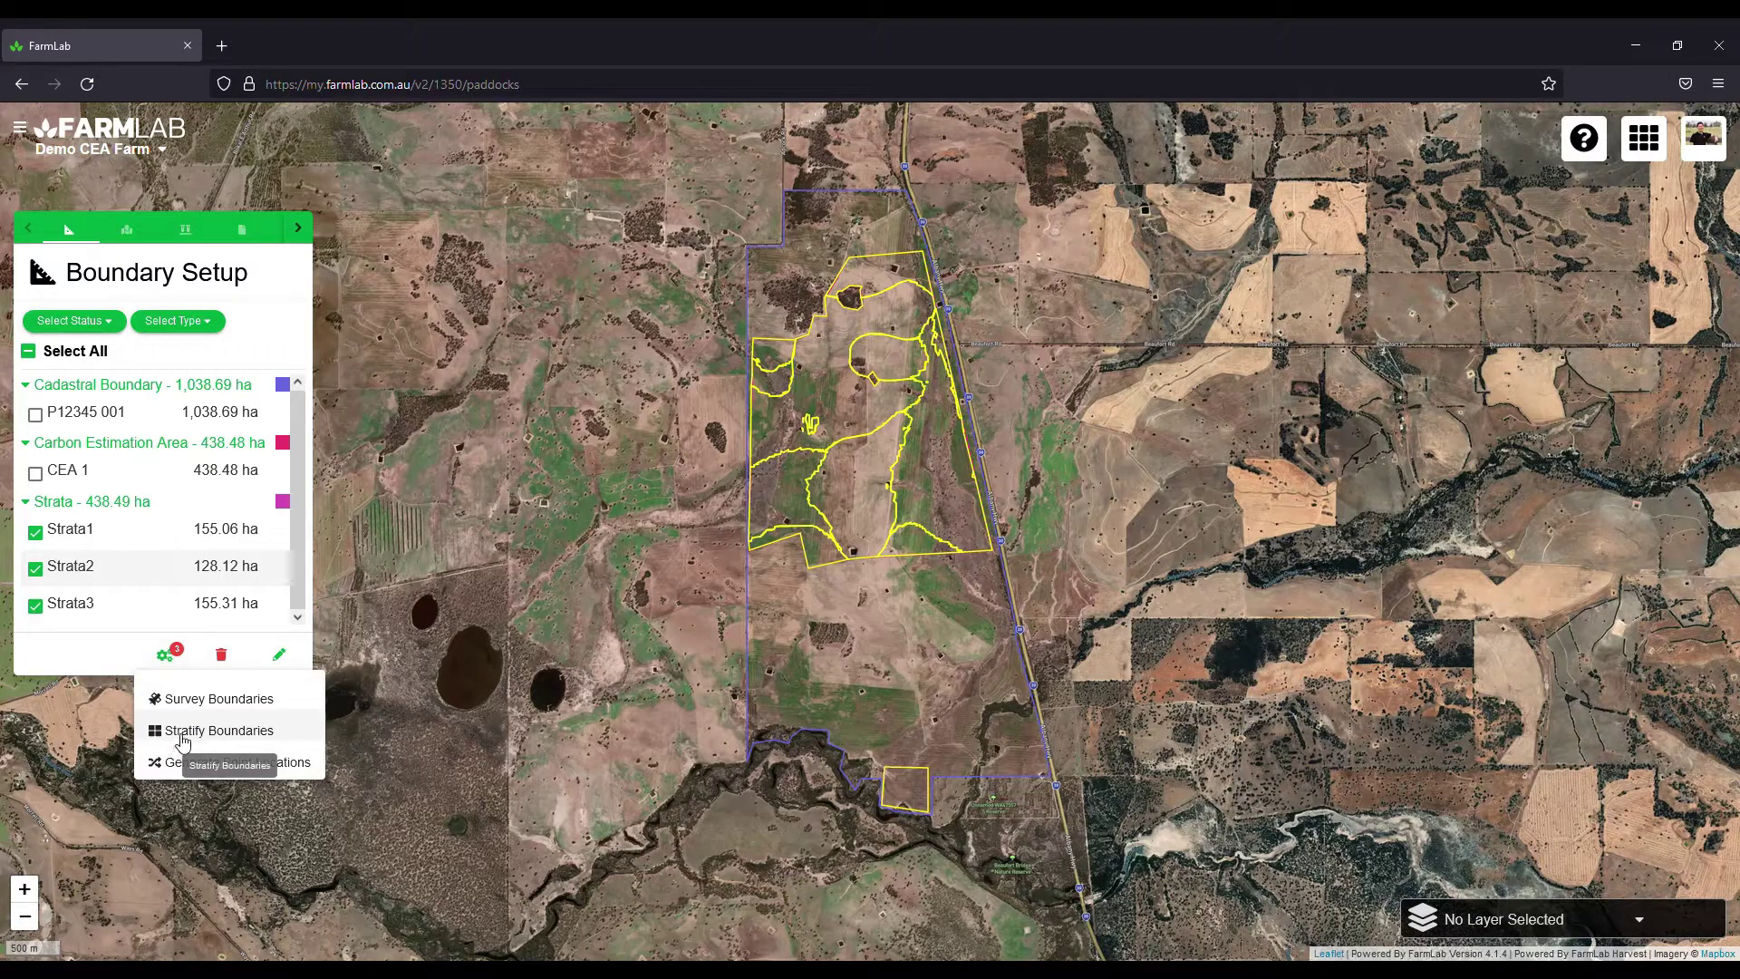
click(188, 766)
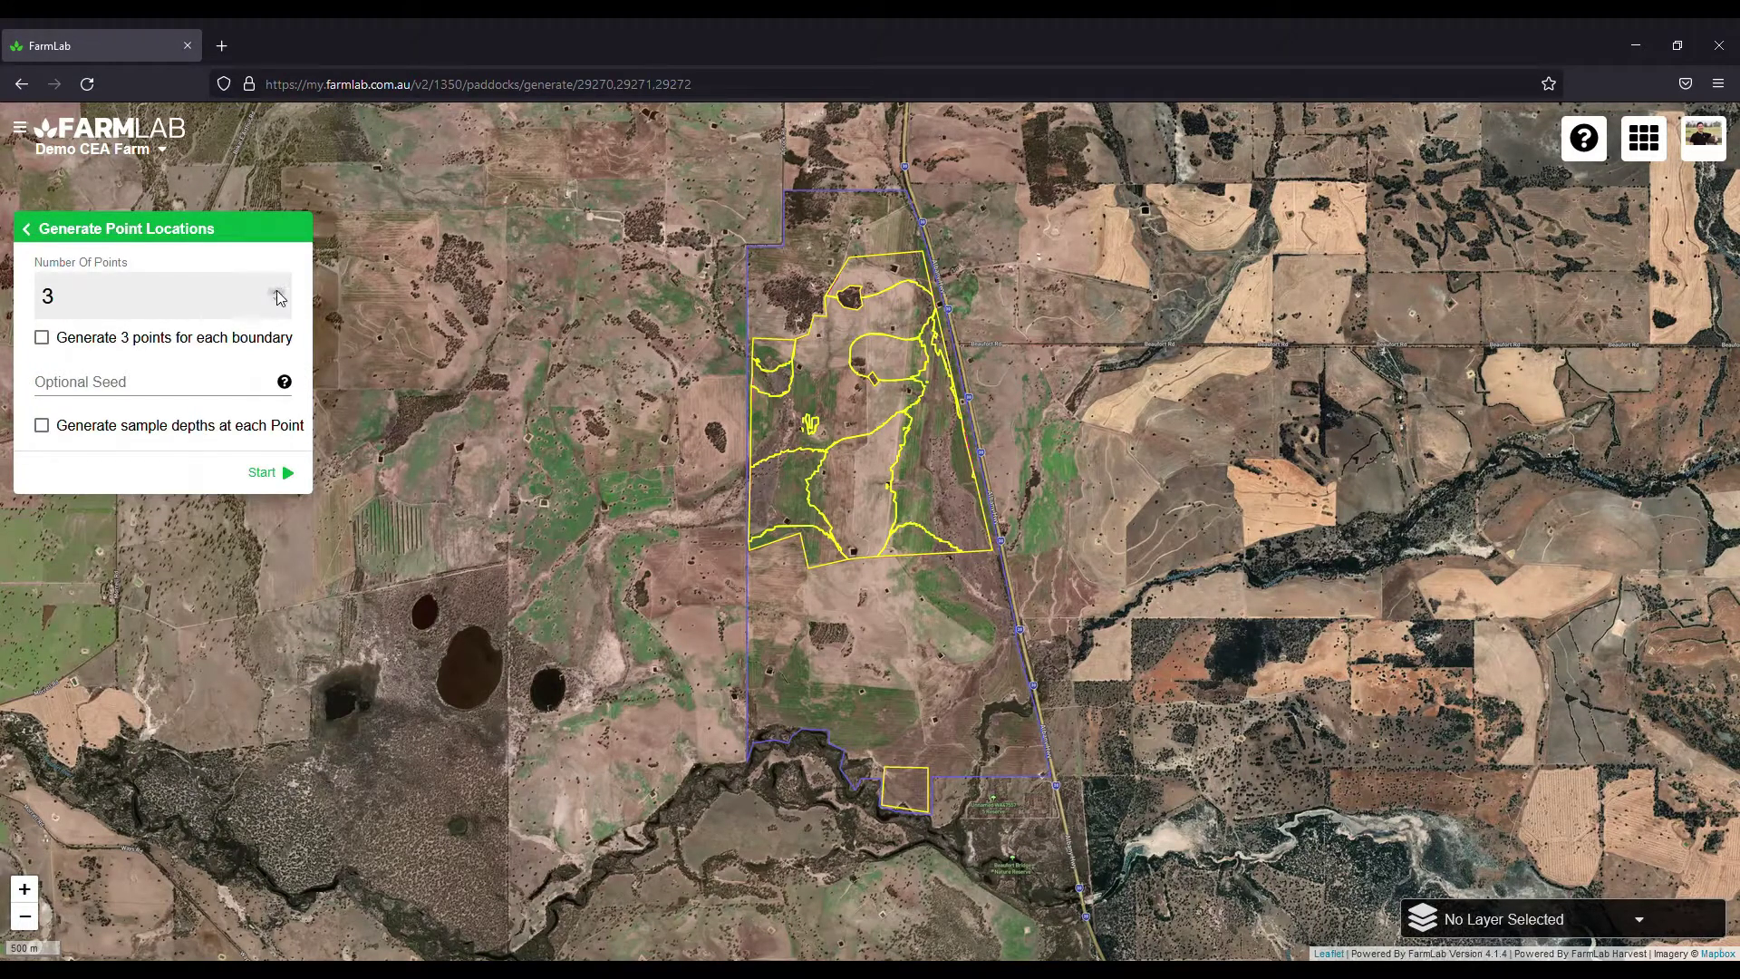
click(42, 337)
click(70, 387)
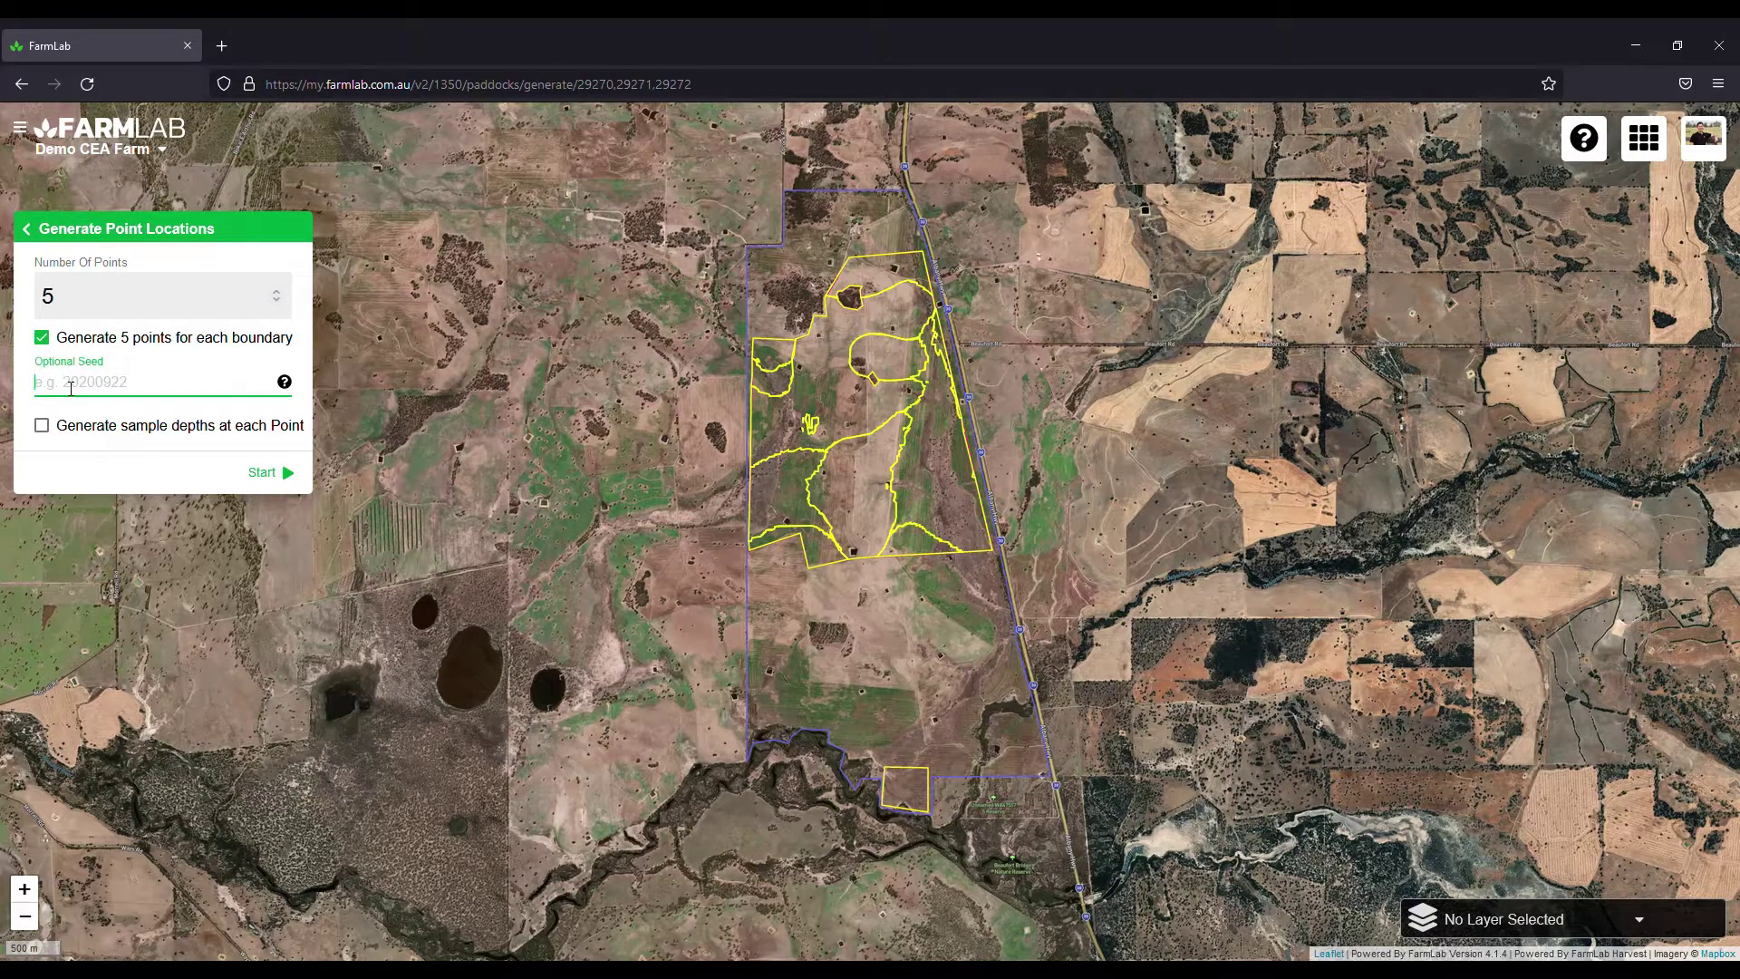
text(202110261145)
- Add sample depths of 0–30 cm and 30–100 cm and start point generation
click(65, 432)
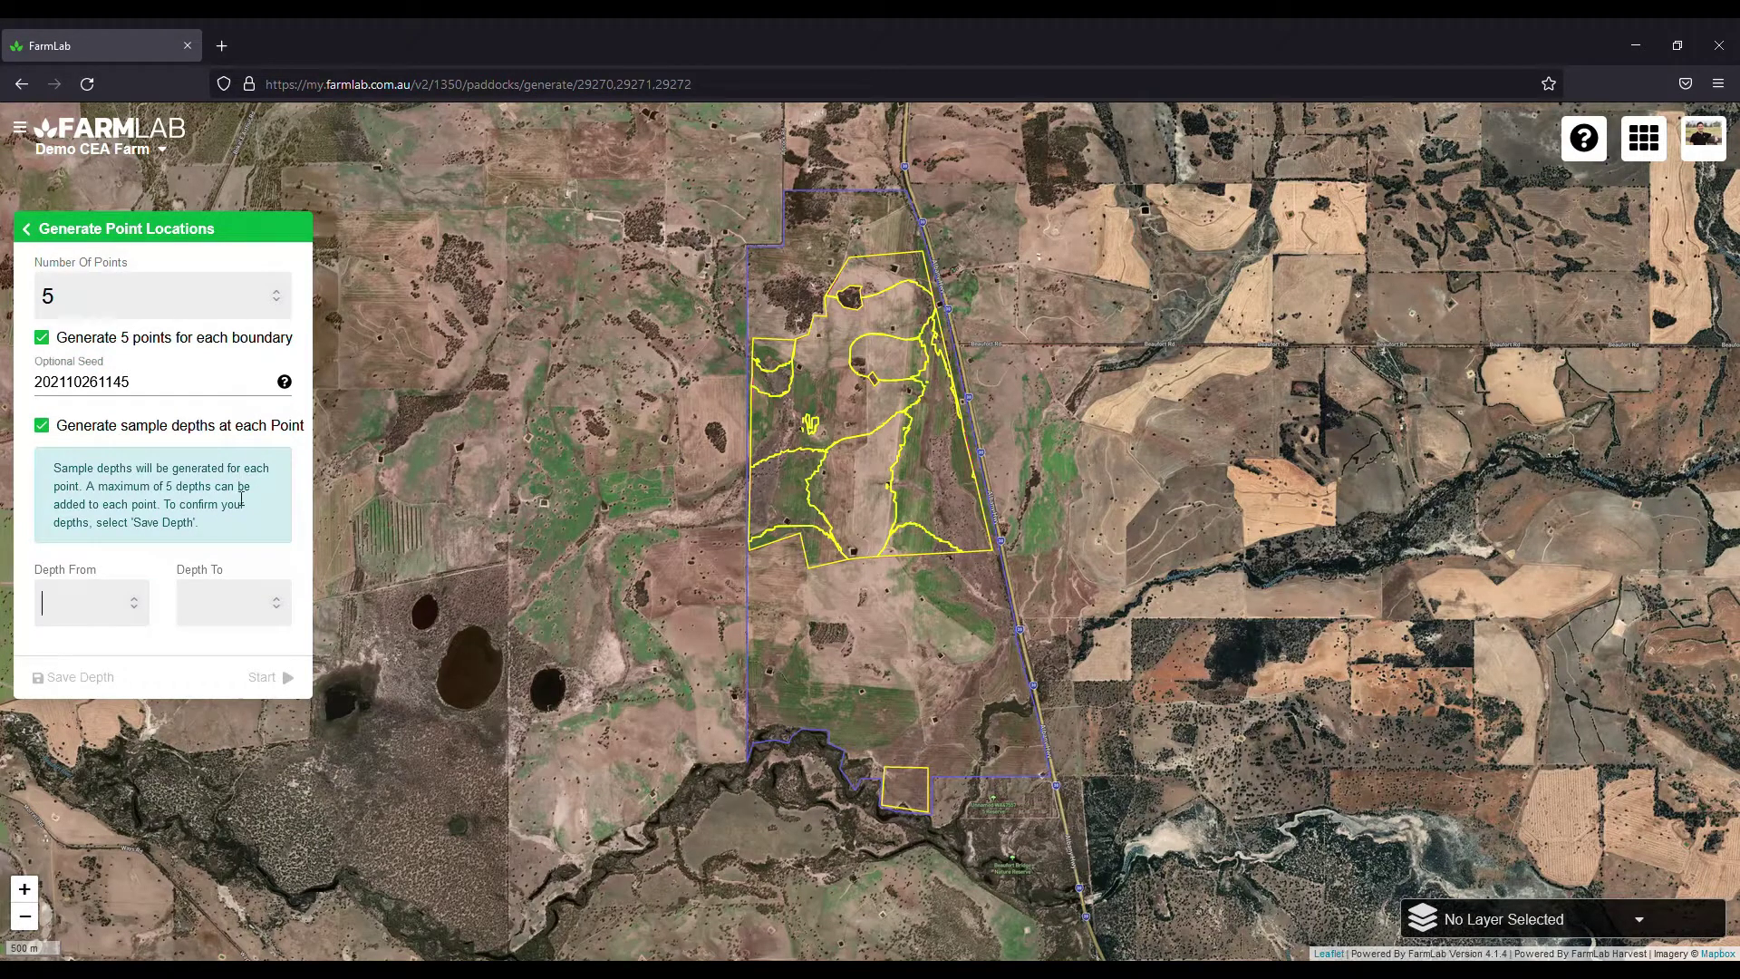
text(0-)
text(30)
click(68, 675)
click(85, 613)
text(30)
key(Tab)
text(1000)
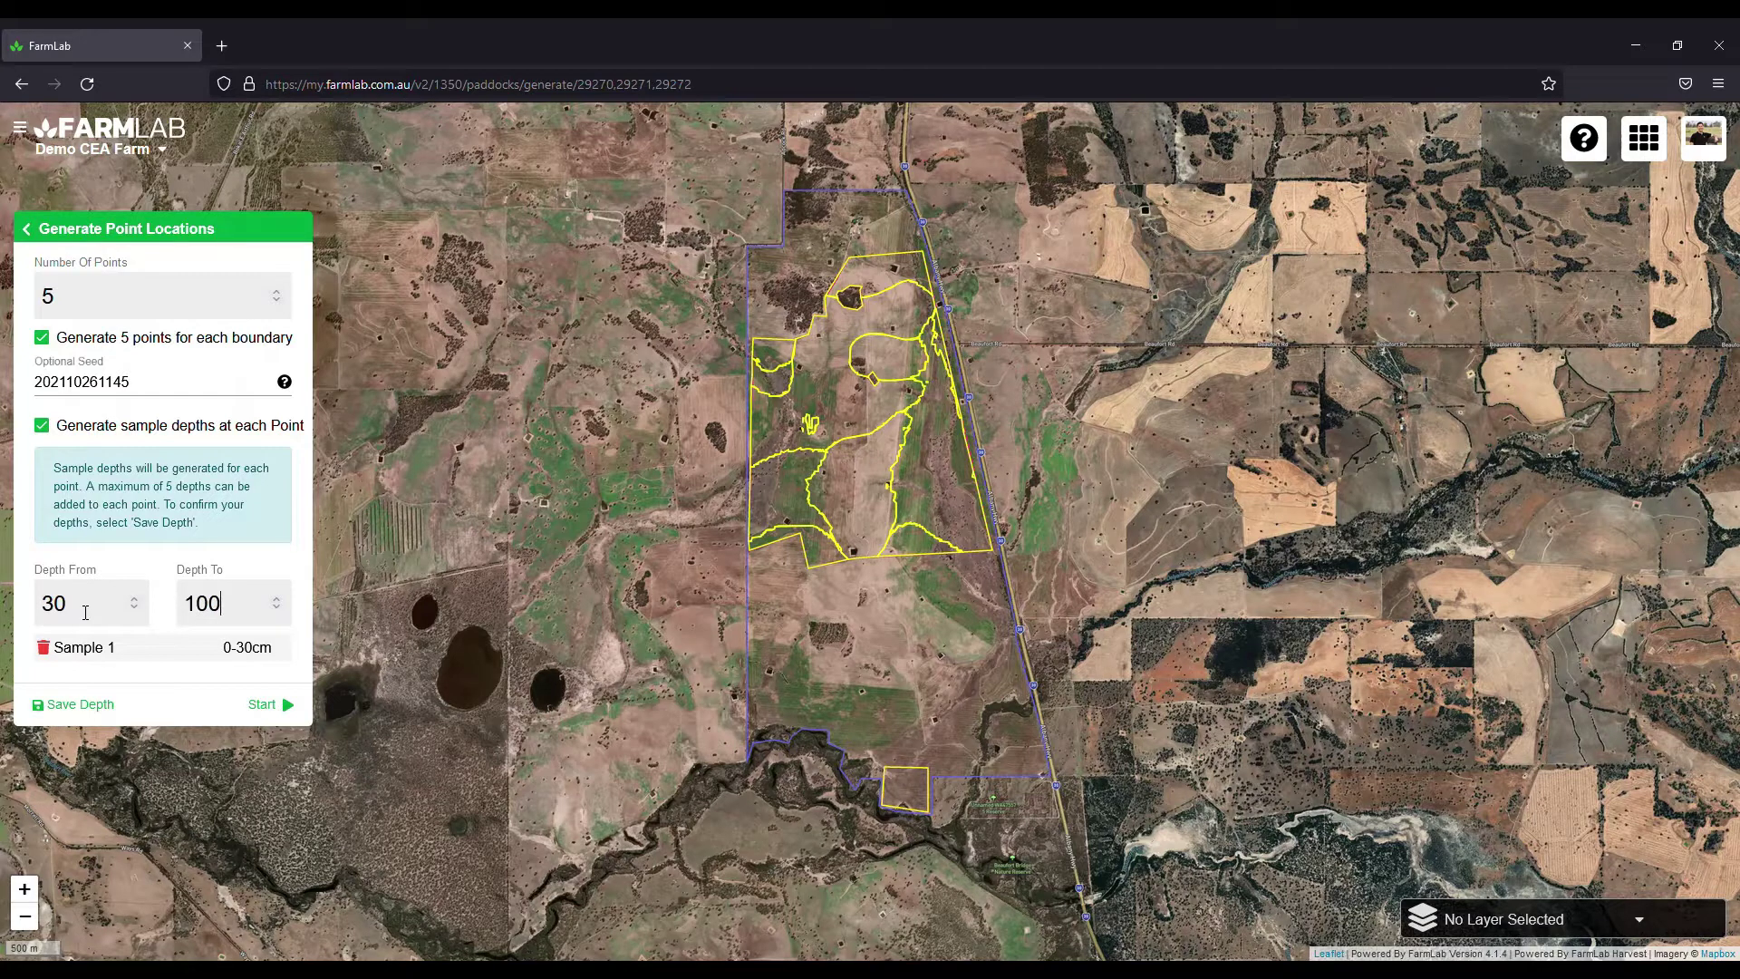
click(94, 712)
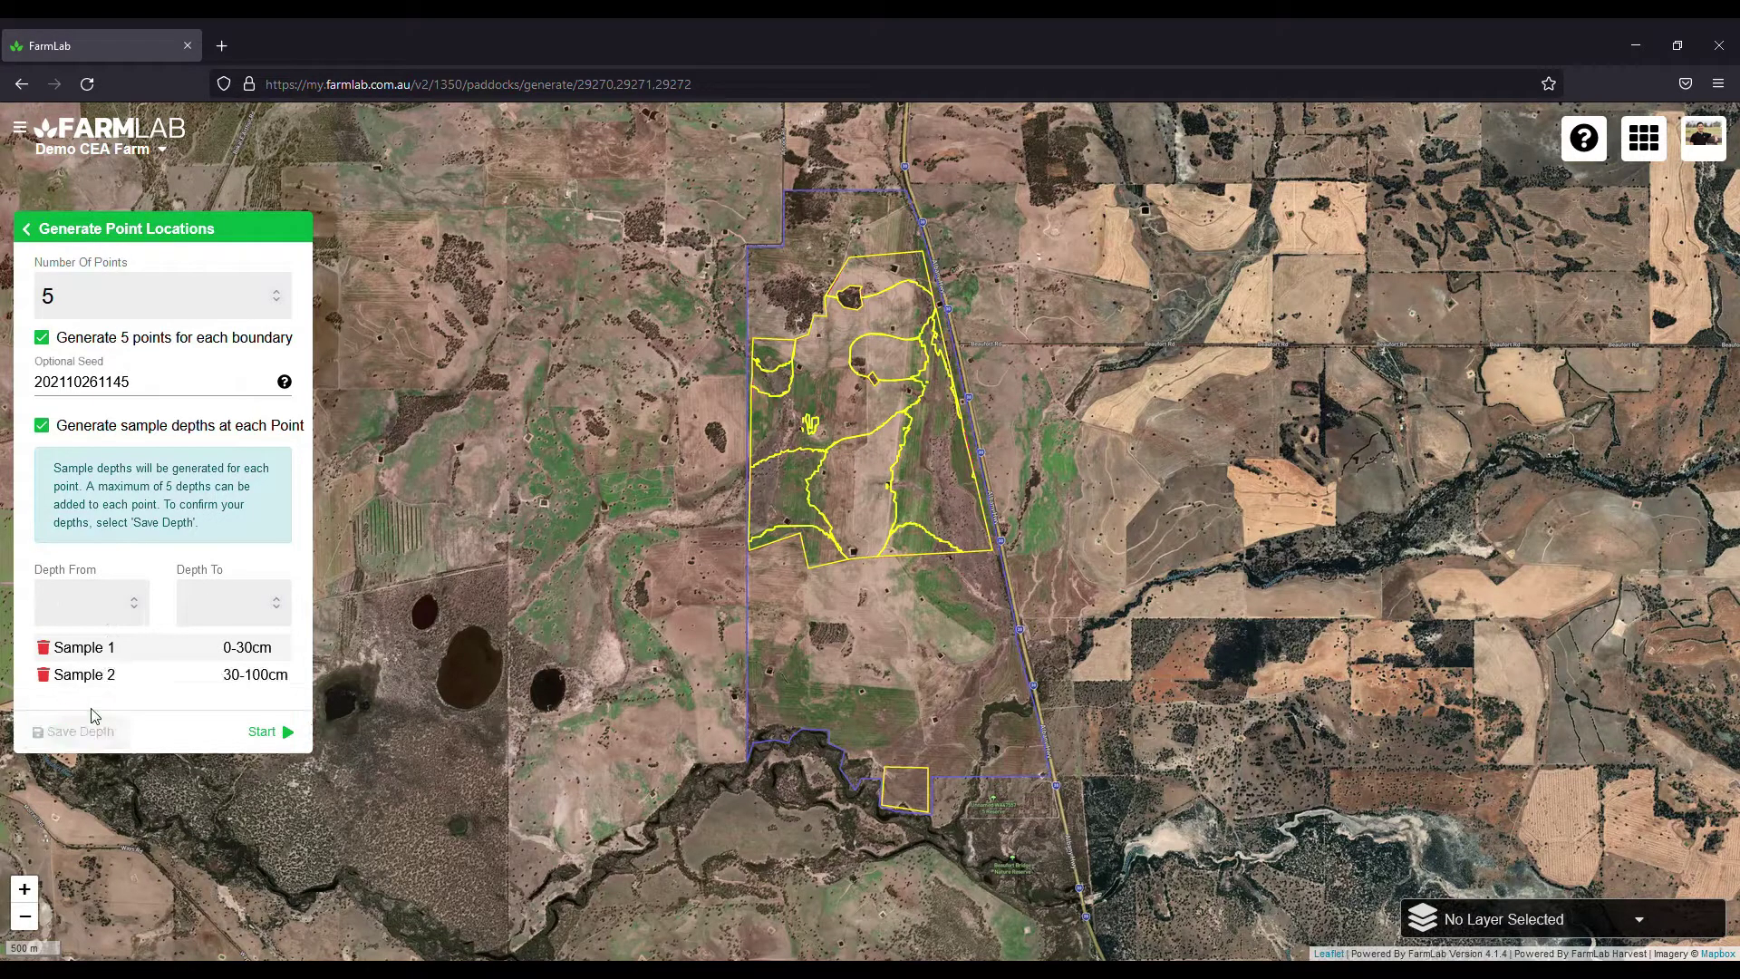
click(272, 734)
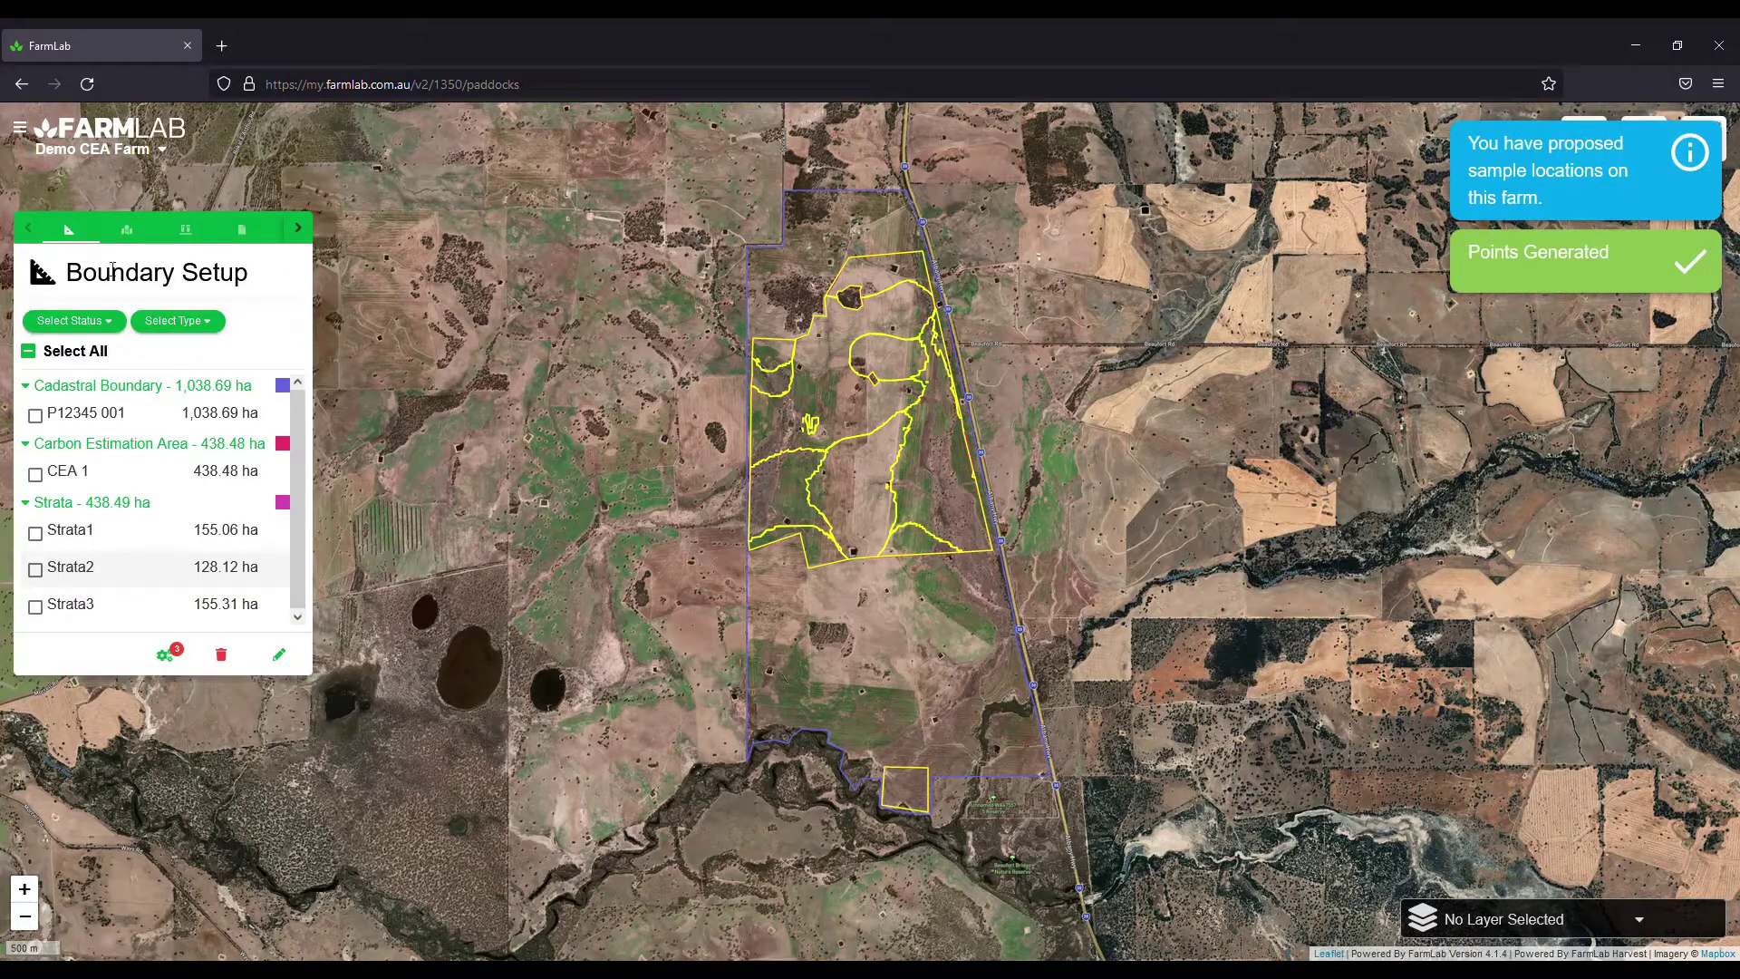
- Inspect the generated Strata1–3 sample pins in the Sample Collection list and across the map
click(132, 230)
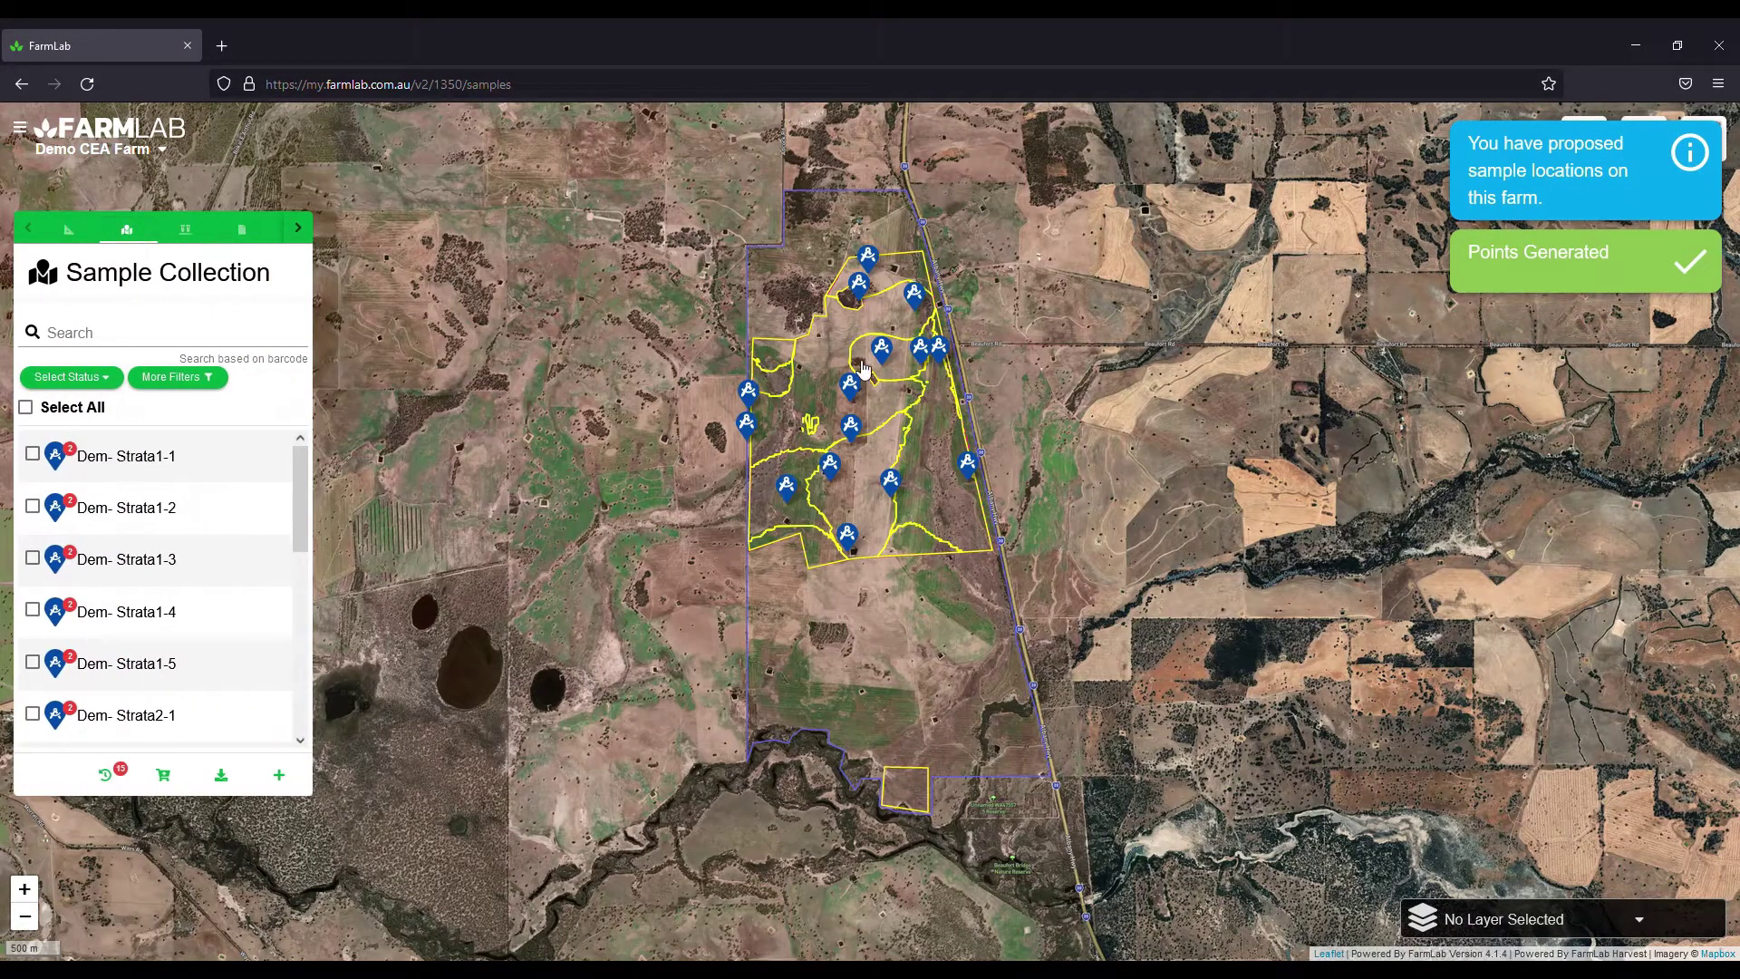
scroll(769, 396, up, 3)
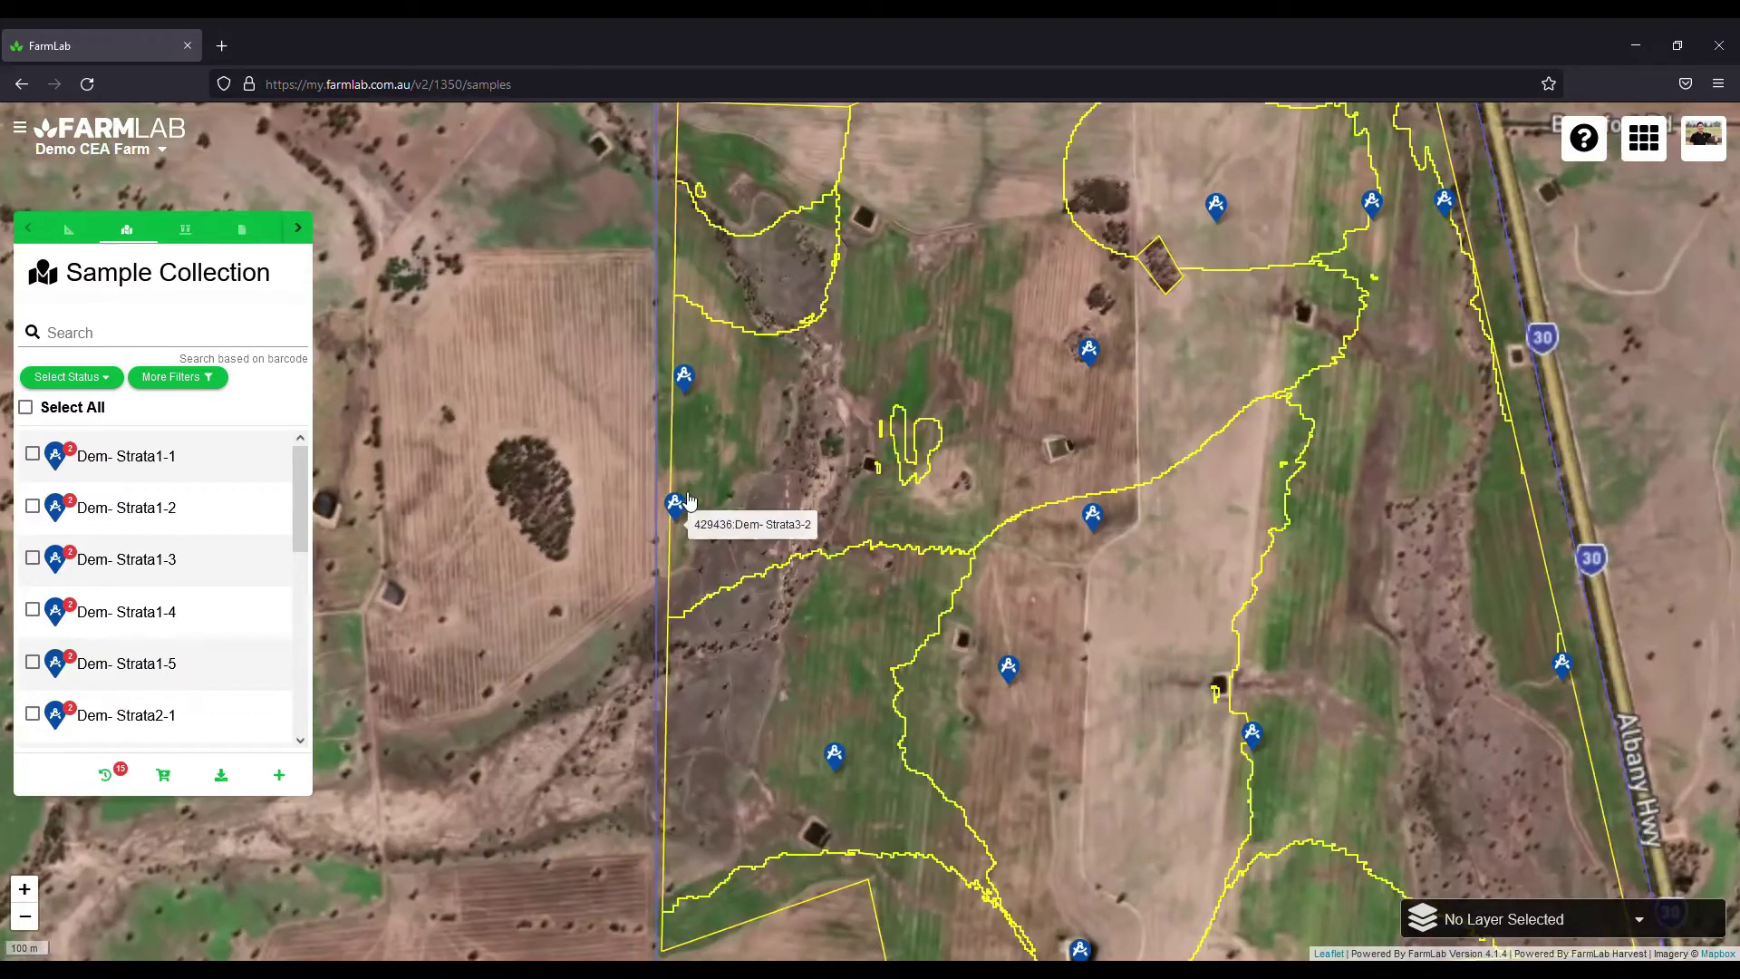
drag(1273, 508, 1069, 466)
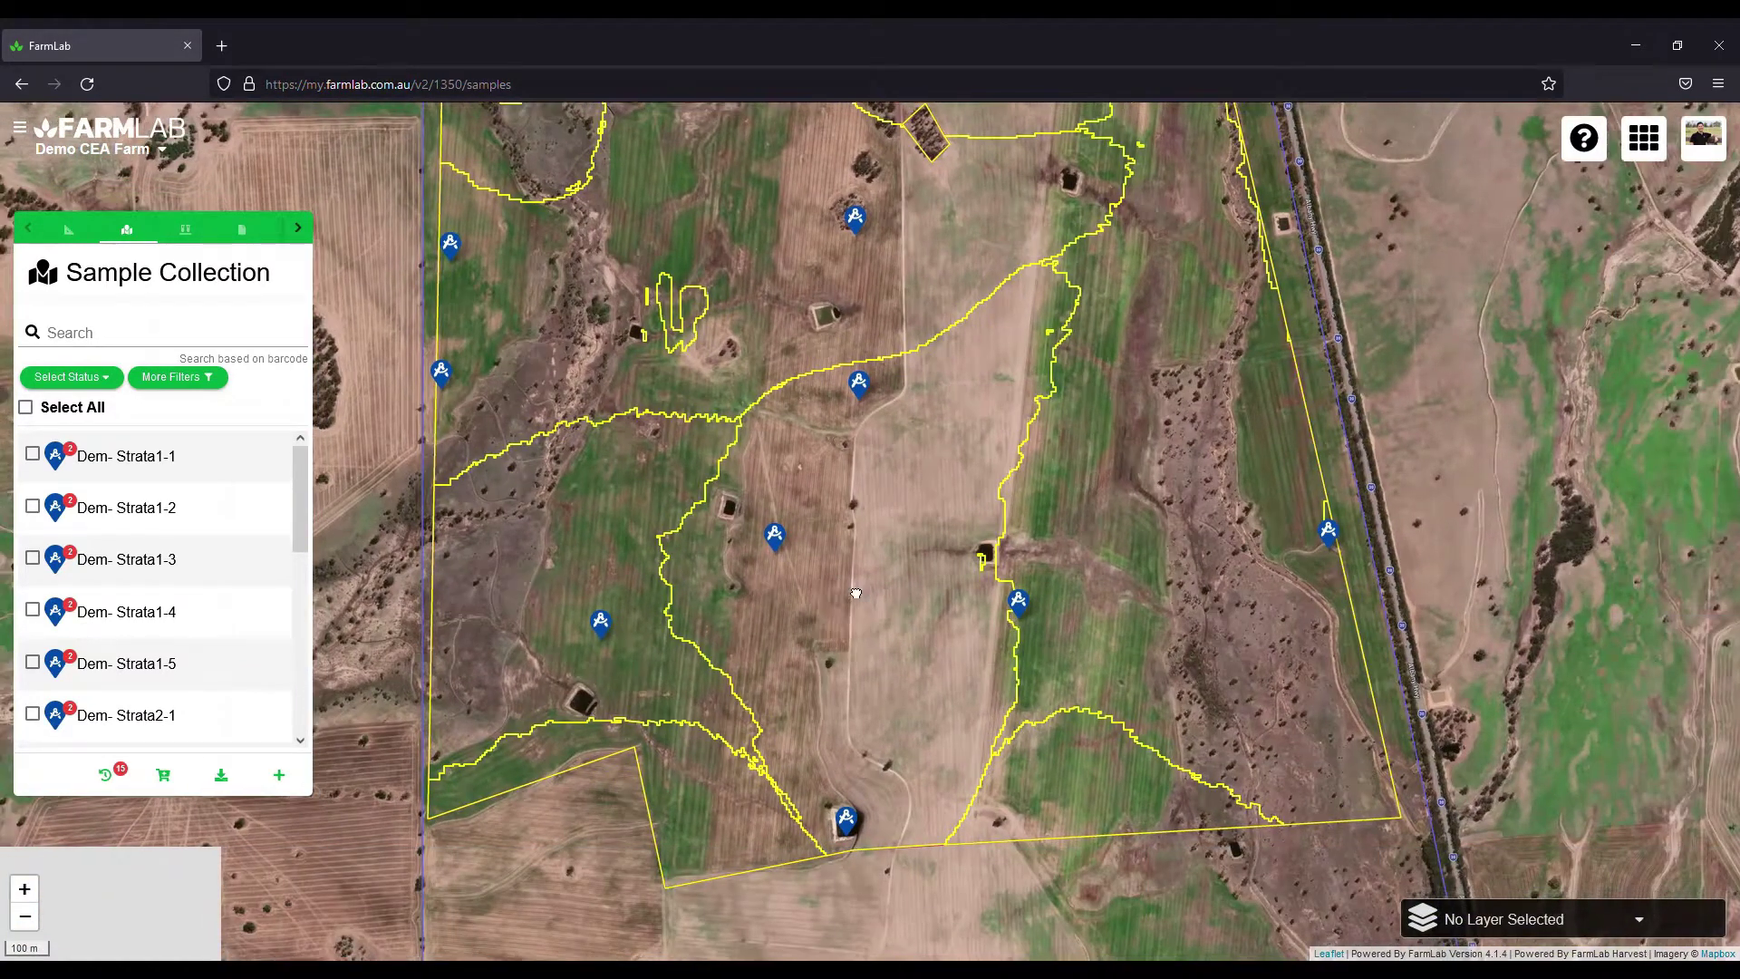
drag(612, 380, 1015, 442)
scroll(1016, 442, down, 3)
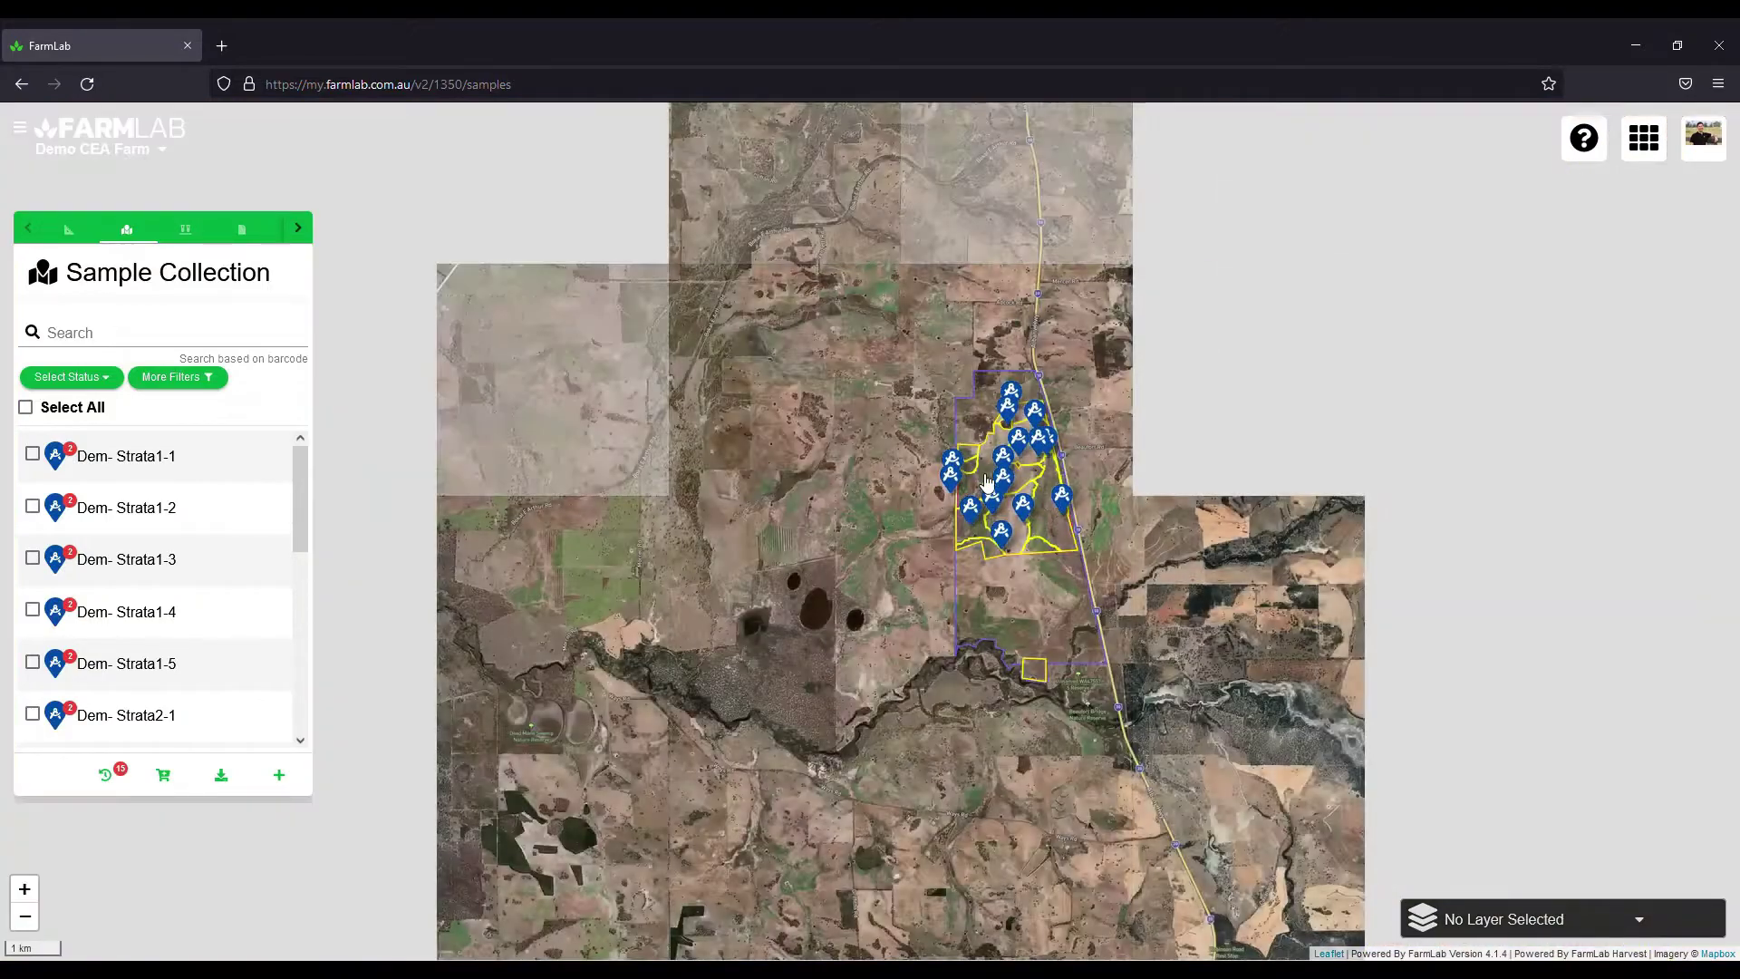
scroll(986, 487, up, 1)
scroll(986, 487, up, 3)
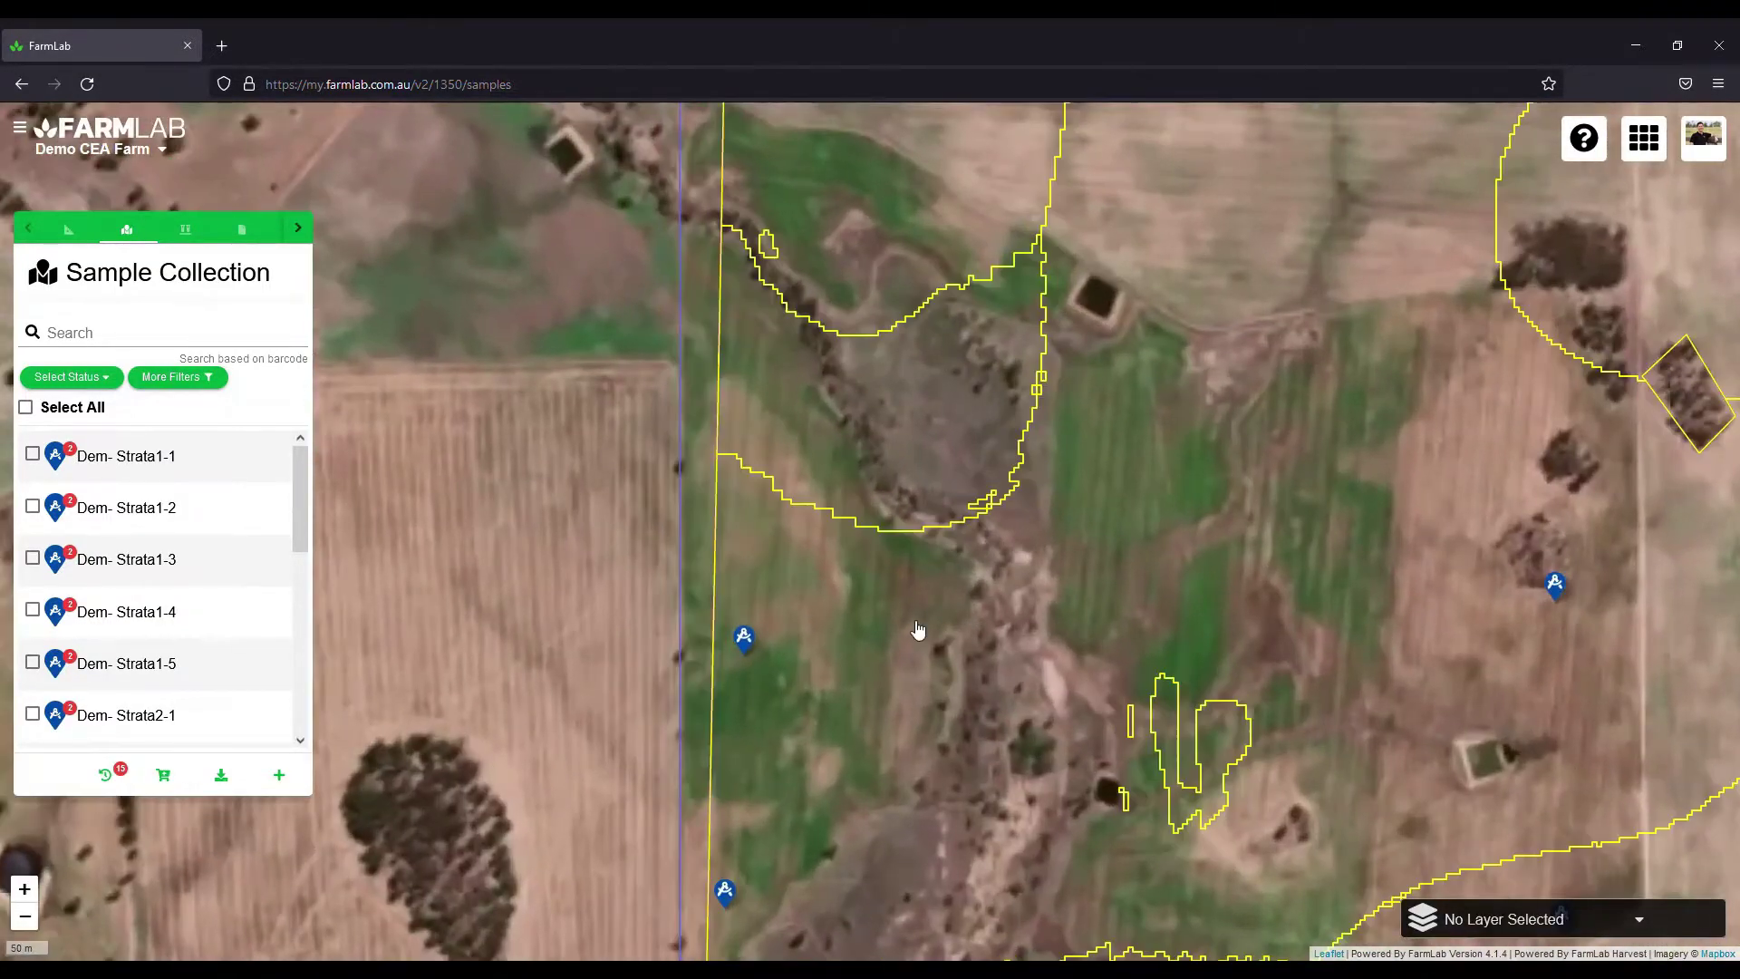
drag(916, 629, 969, 379)
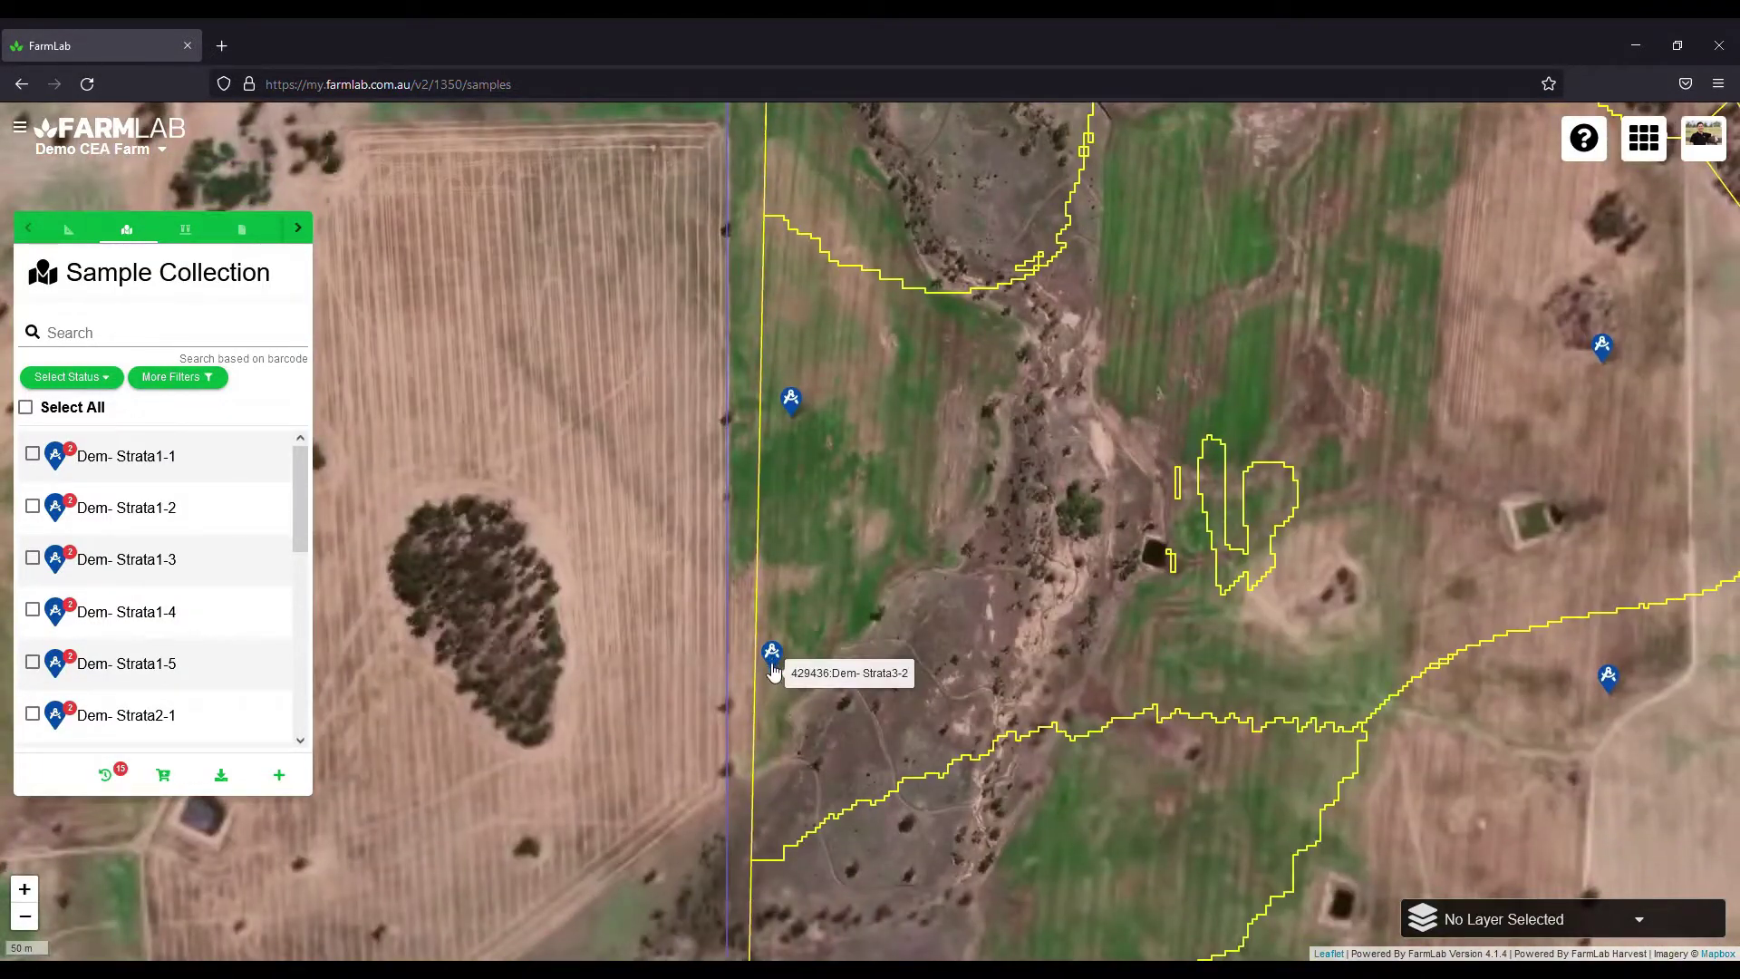
scroll(779, 689, down, 3)
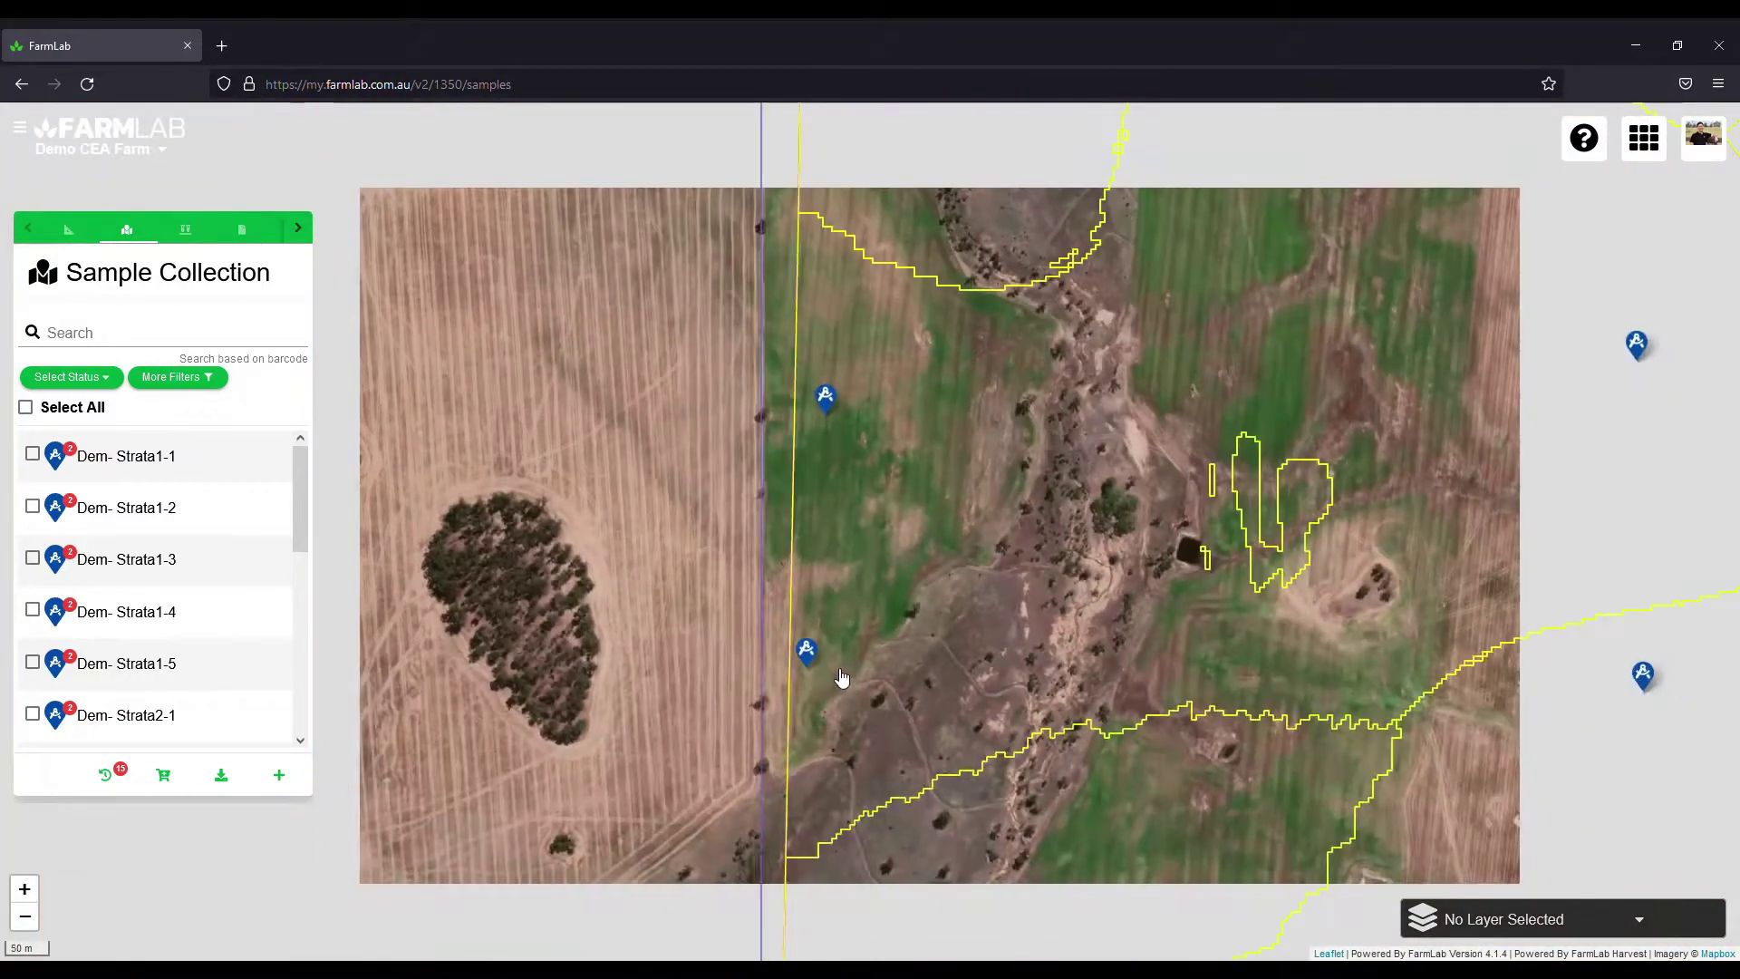
scroll(1105, 621, down, 2)
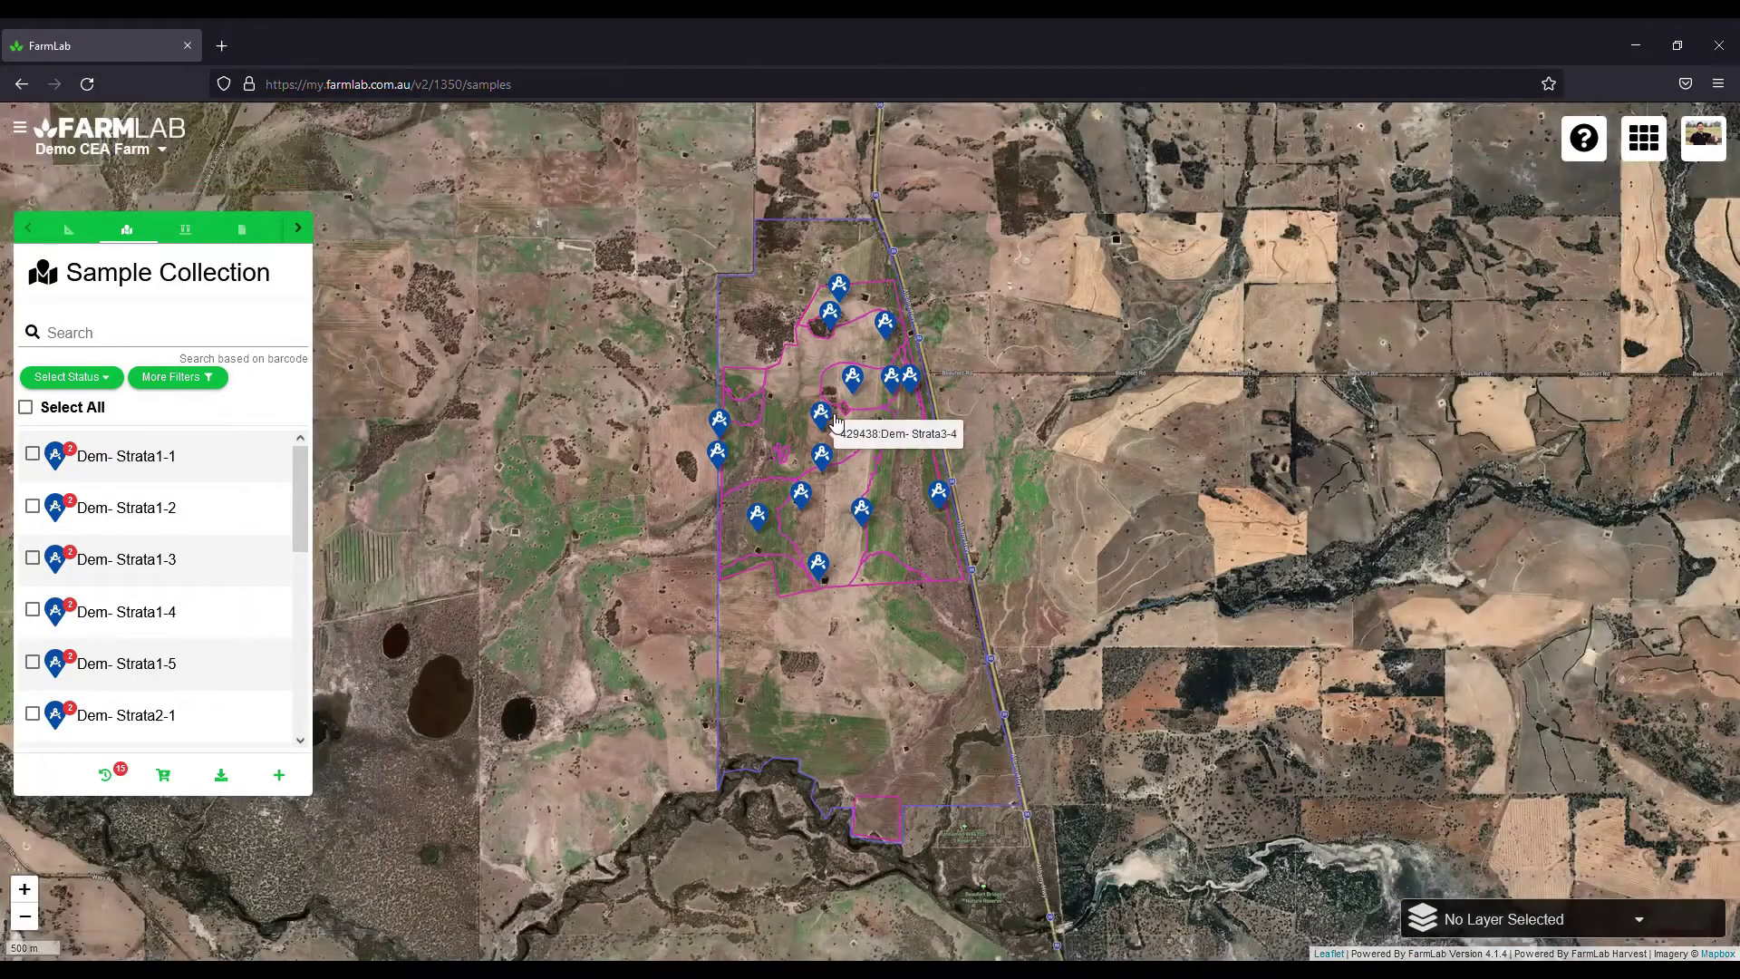
drag(834, 423, 865, 486)
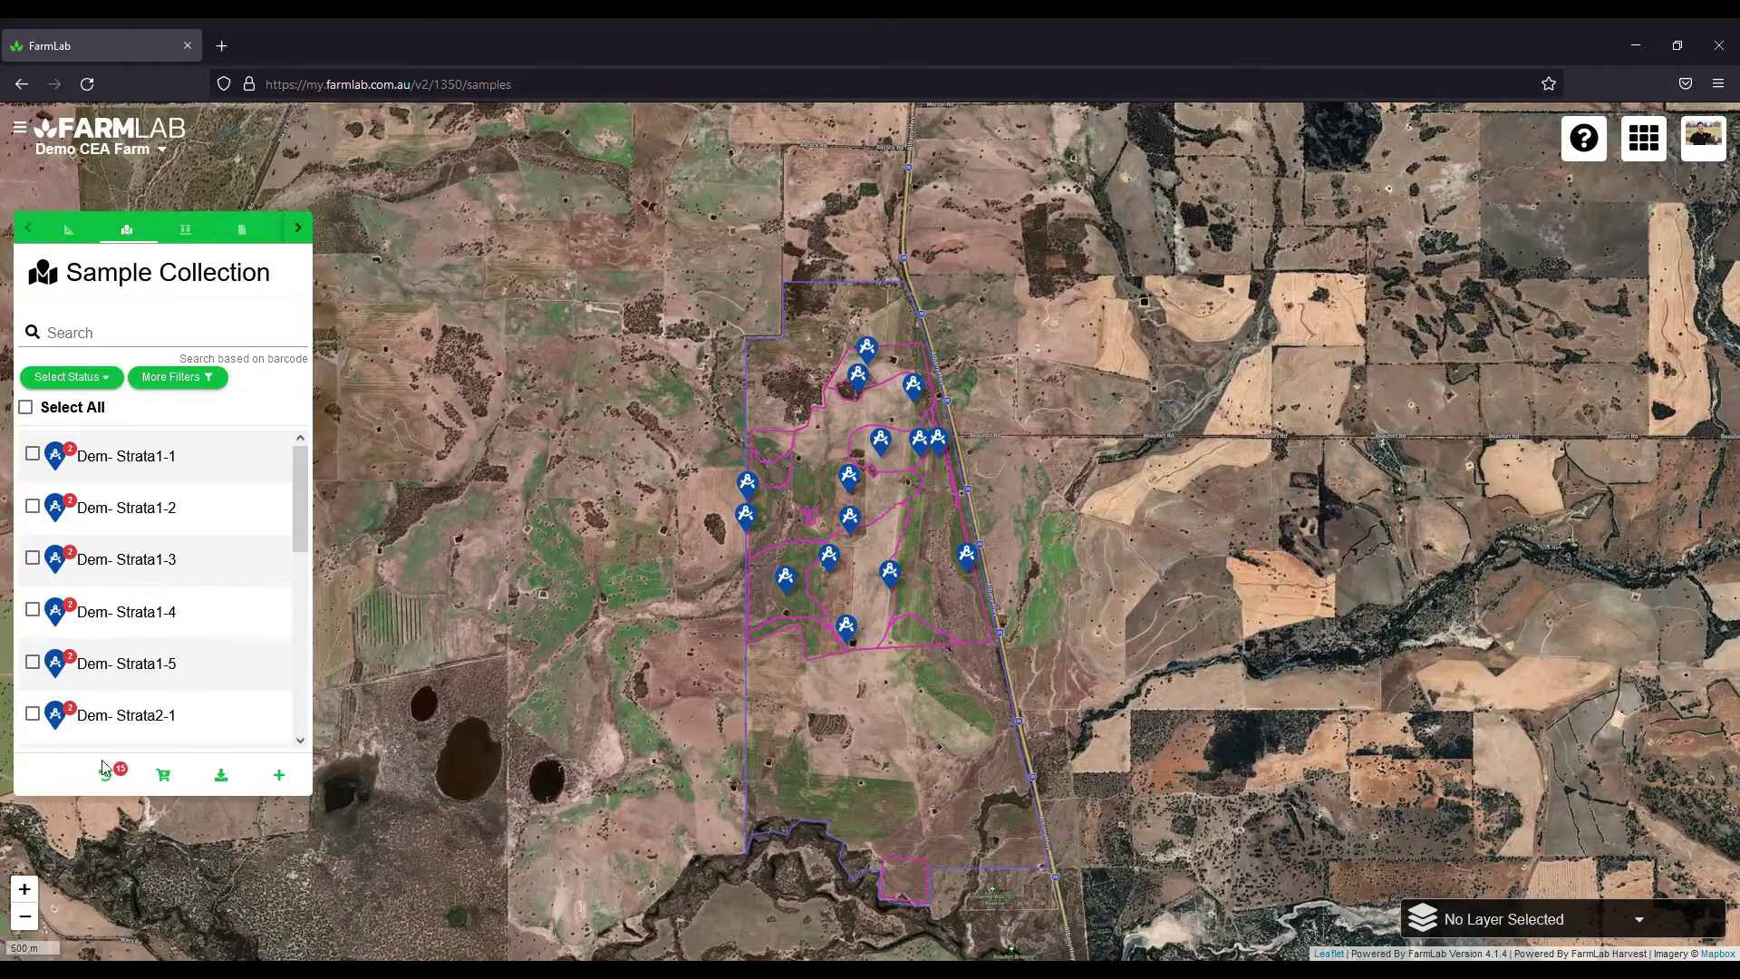
- Accept and save all proposed point locations, then go back to Boundary Setup
click(106, 772)
click(612, 555)
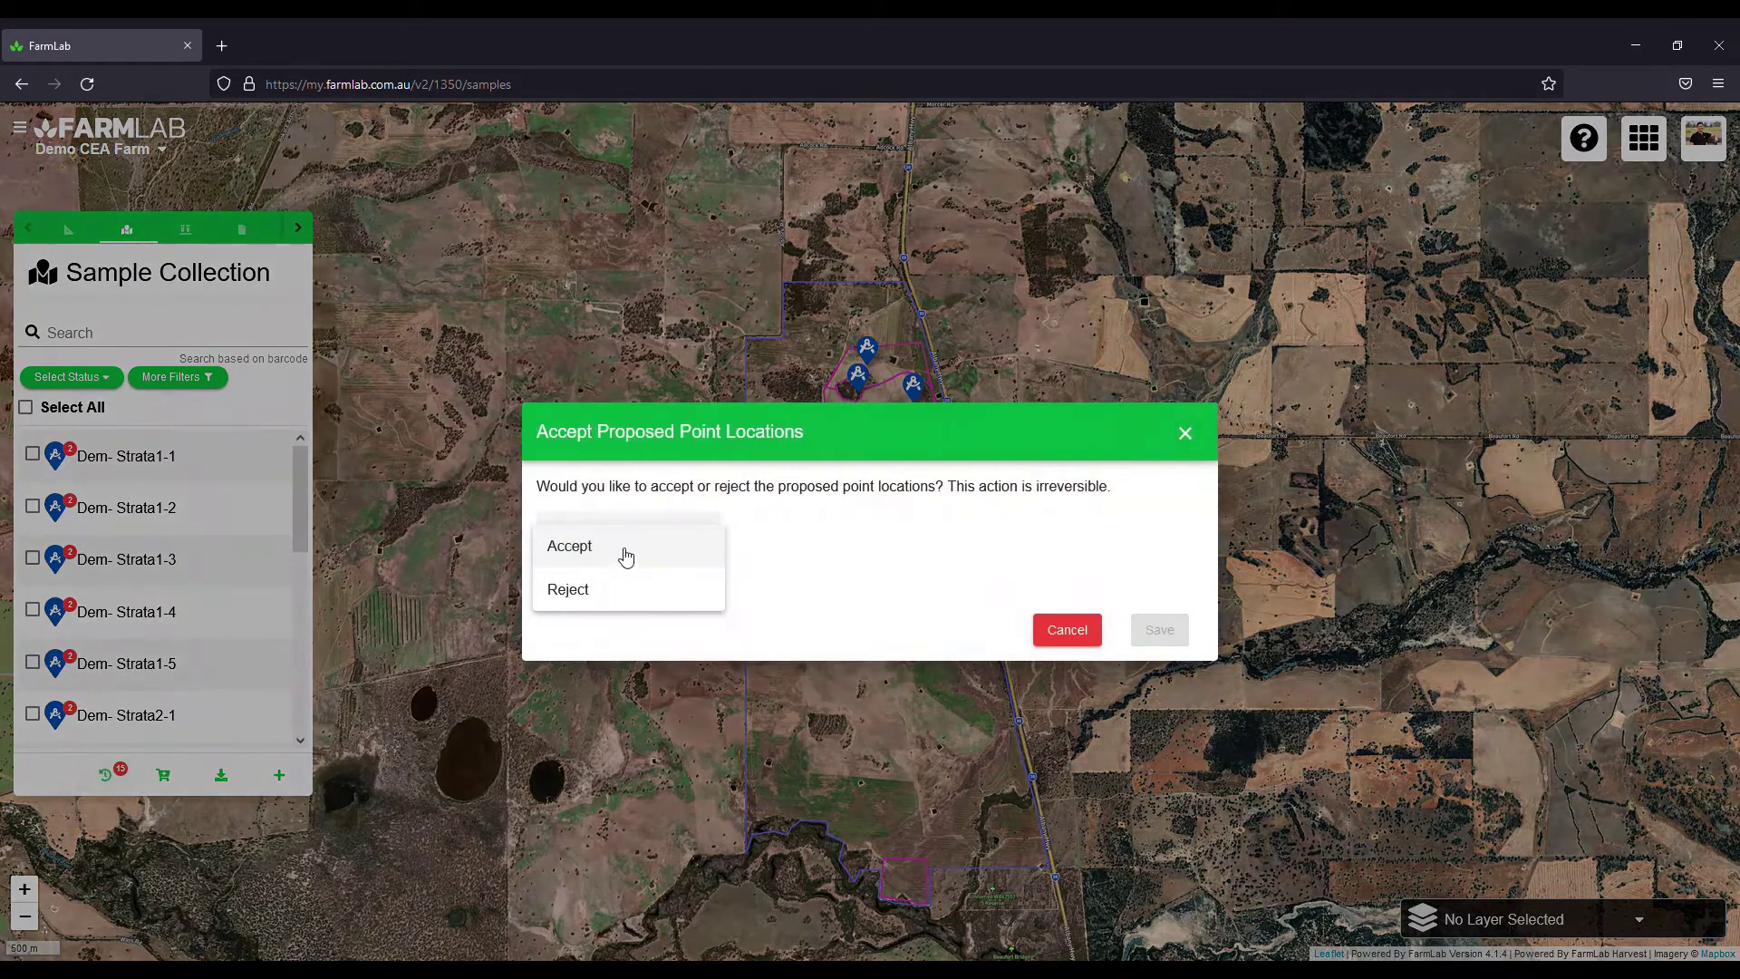
click(621, 548)
click(1160, 630)
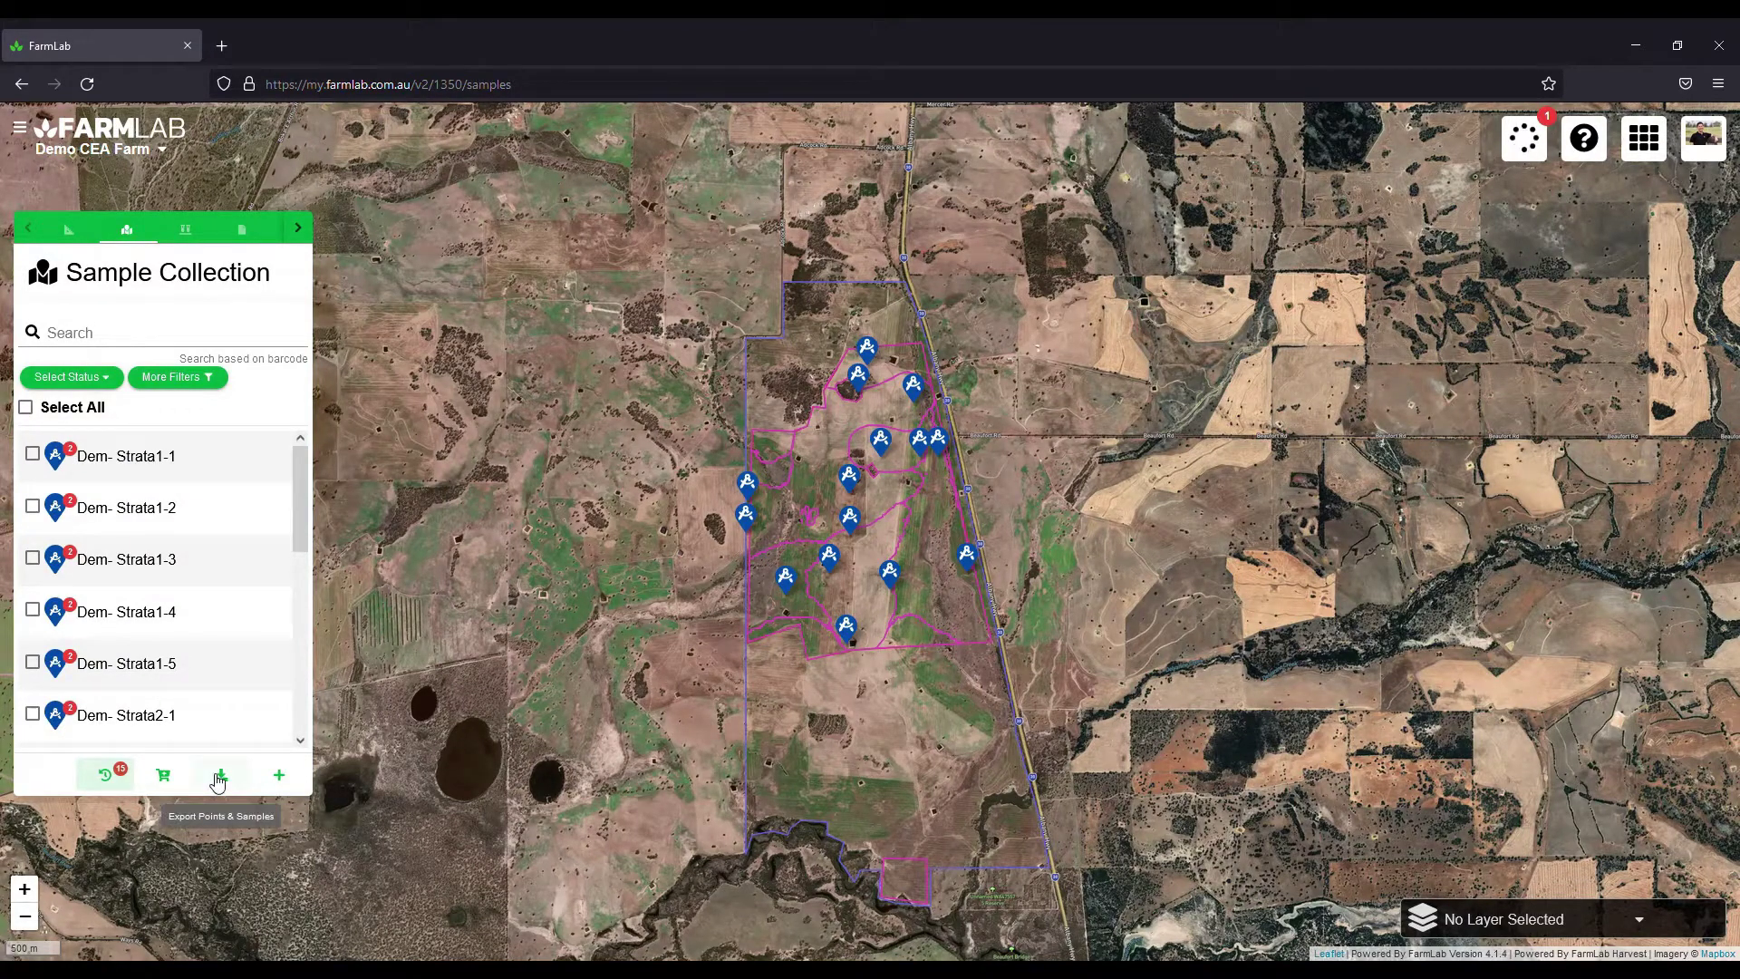
click(68, 229)
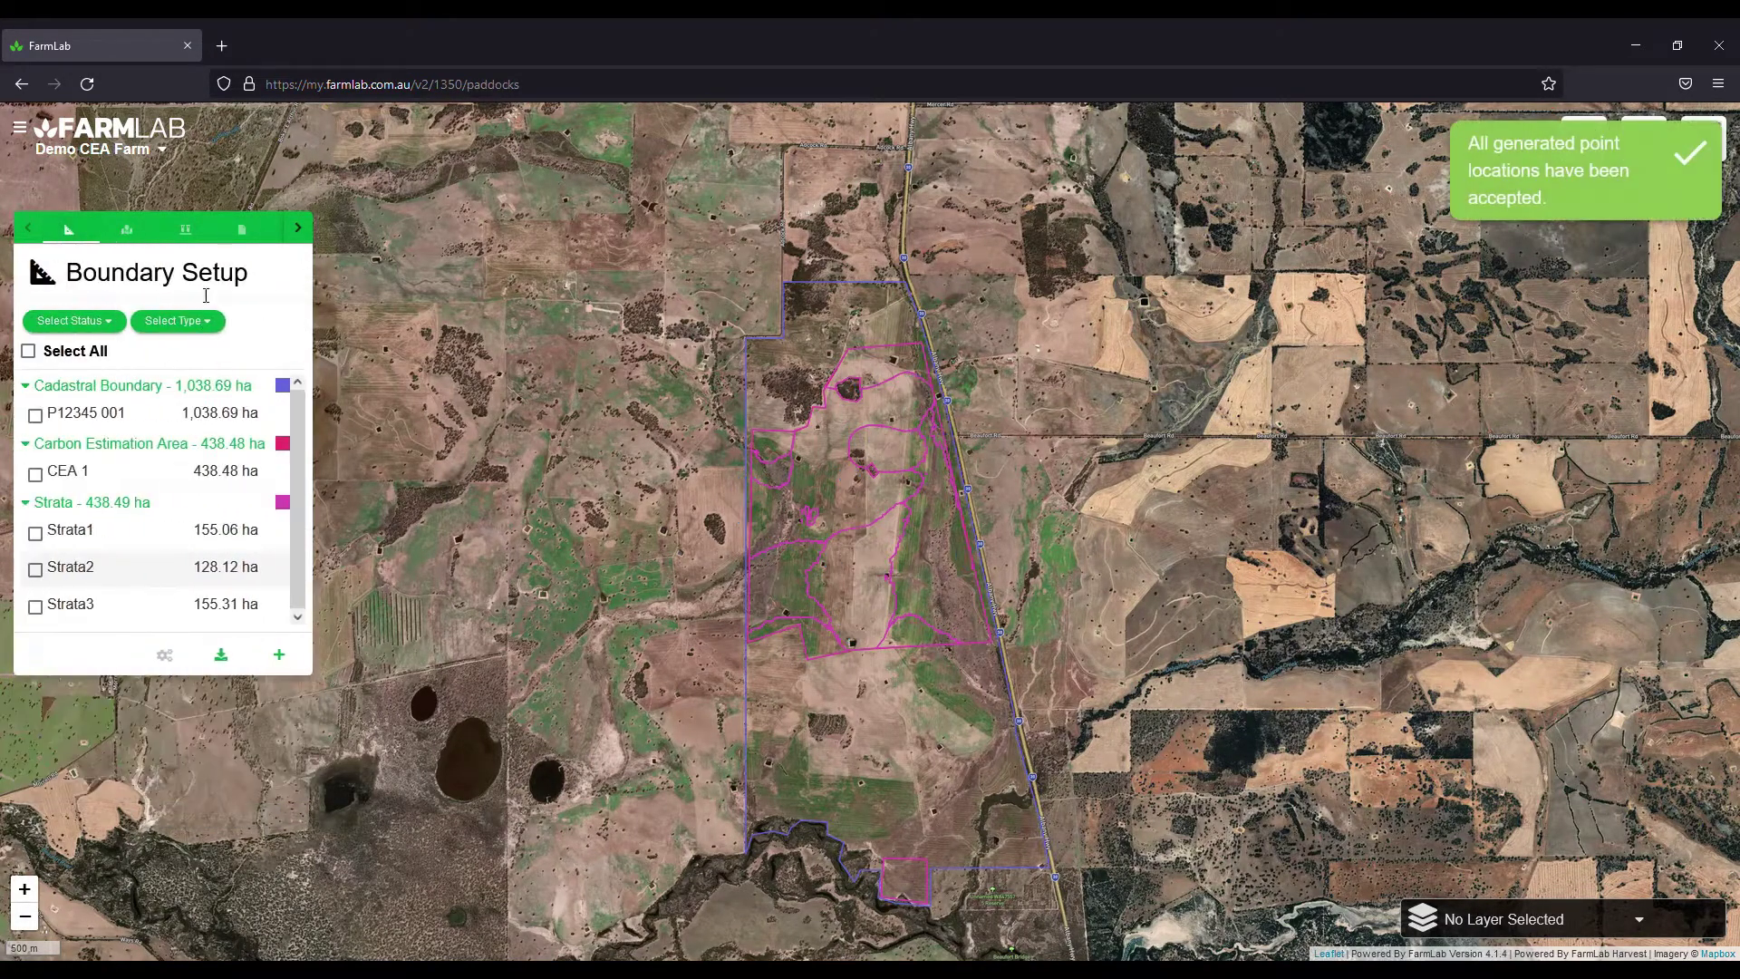